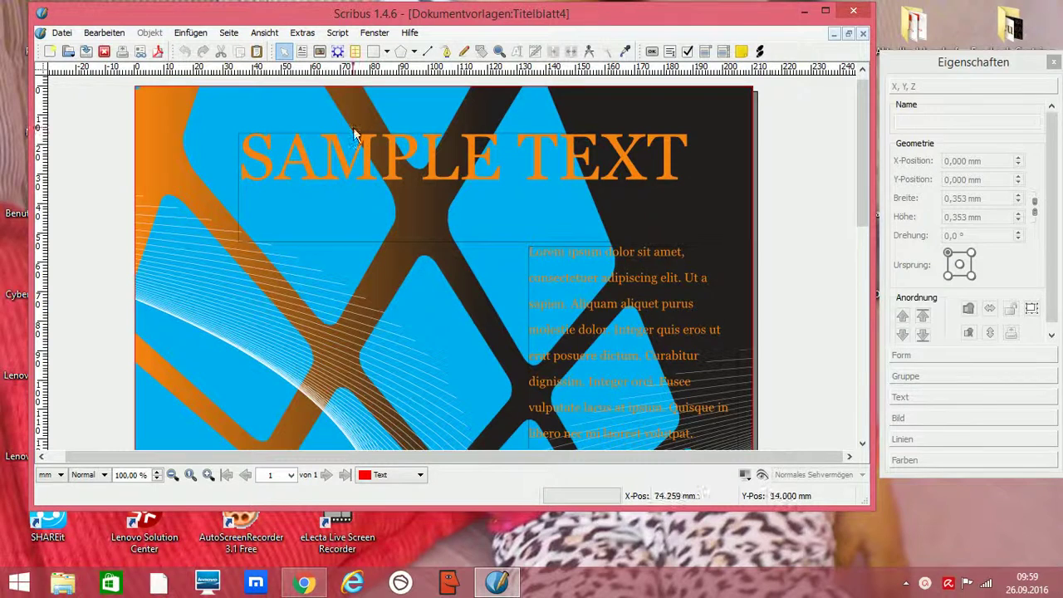
Create a new single-page A4 document in portrait orientation with 4 mm margins
left_click(63, 34)
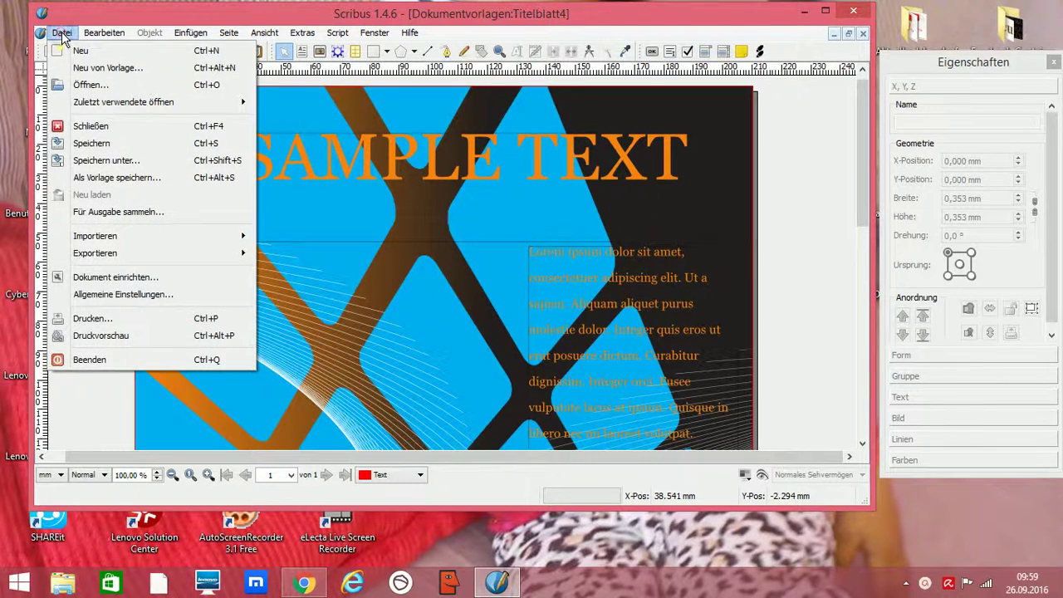
left_click(81, 50)
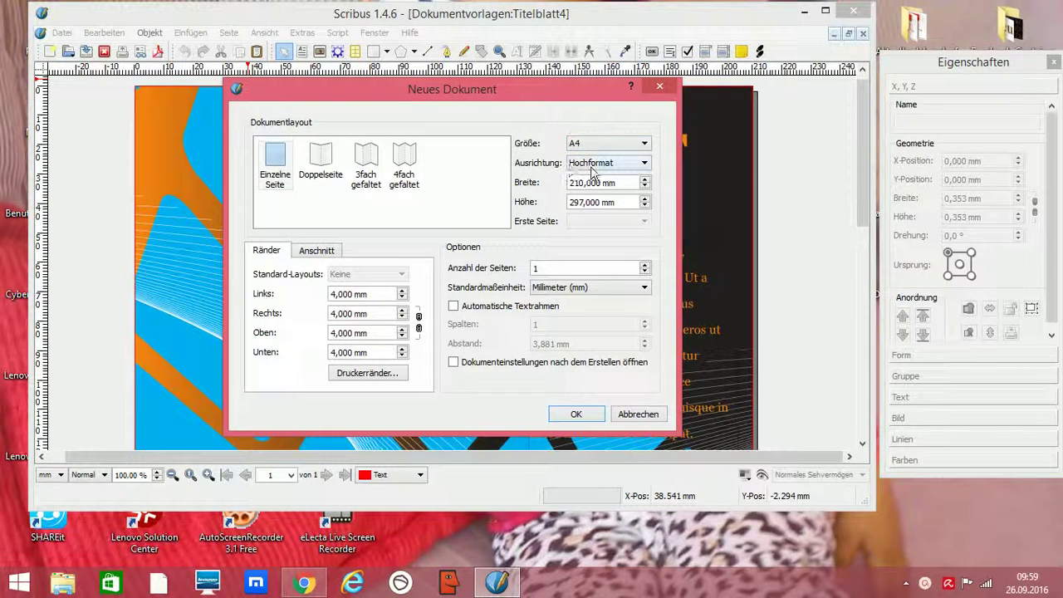
left_click(629, 267)
left_click(578, 413)
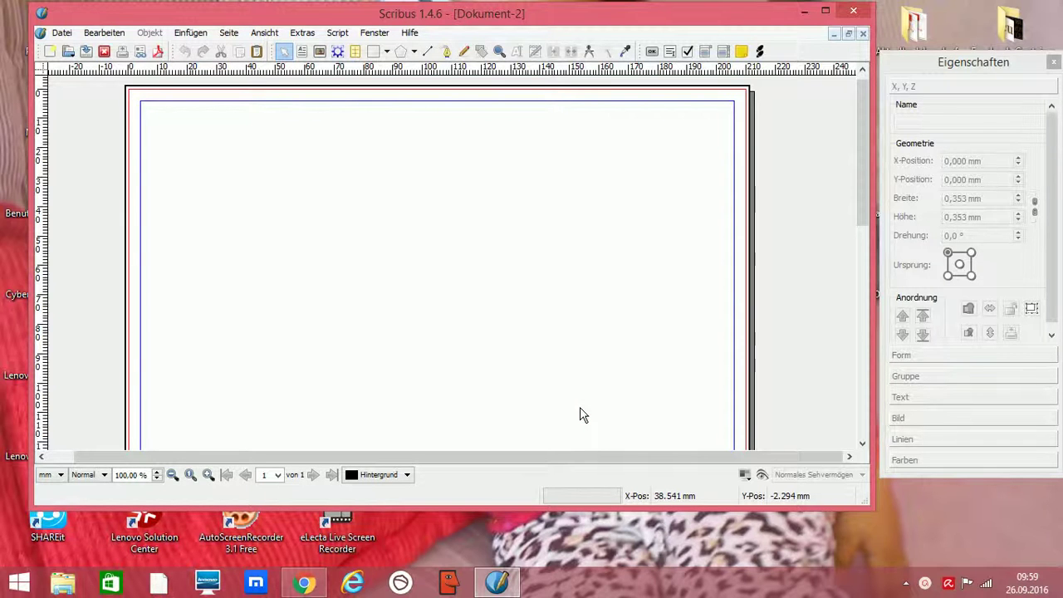
Insert a text frame about 201 mm wide and 117 mm high, starting at the page's upper left margin corner
left_click(191, 34)
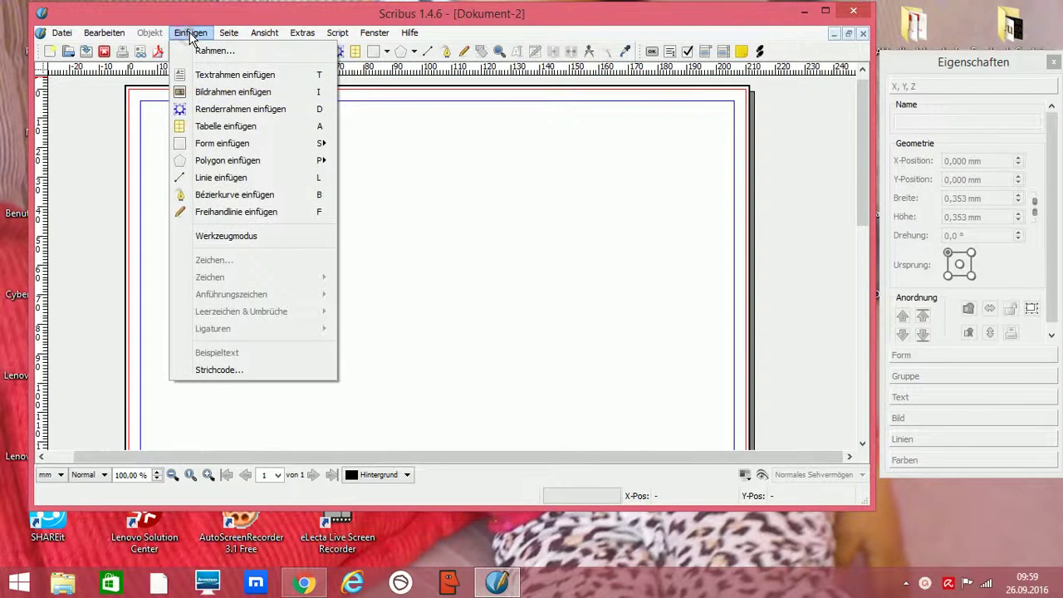
left_click(213, 76)
mouse_move(143, 101)
left_mouse_down()
mouse_move(546, 225)
mouse_move(753, 323)
mouse_move(752, 410)
mouse_move(713, 442)
mouse_move(734, 444)
left_mouse_up()
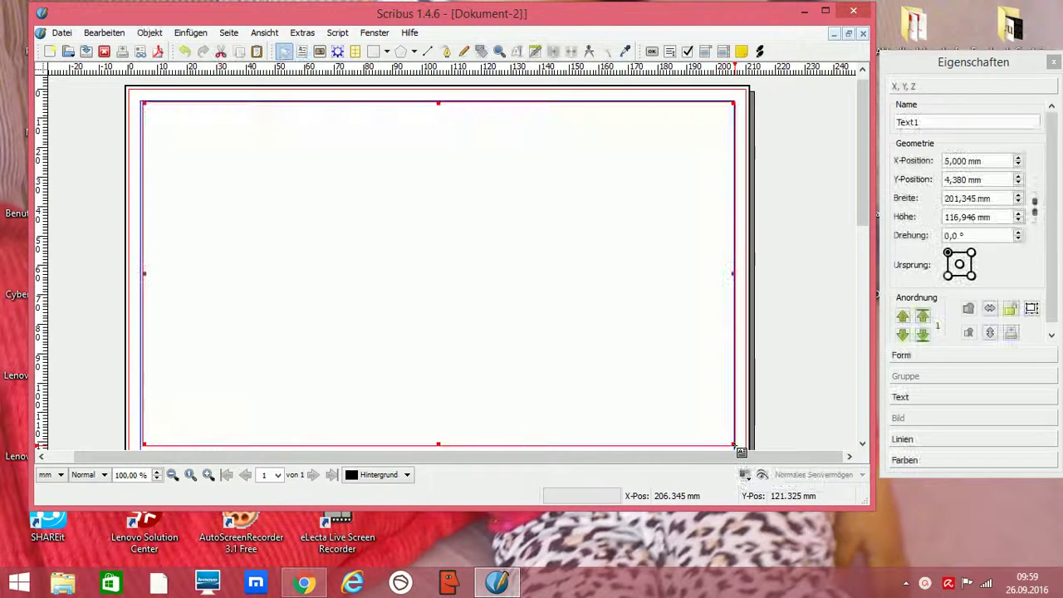
Fill the text frame with German sample text
right_click(410, 196)
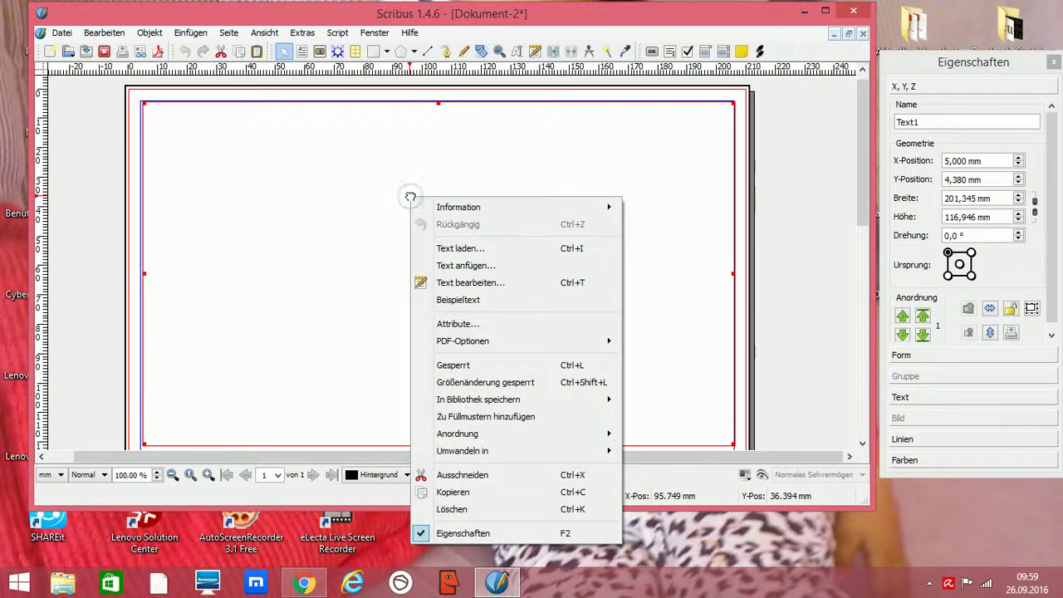
left_click(461, 301)
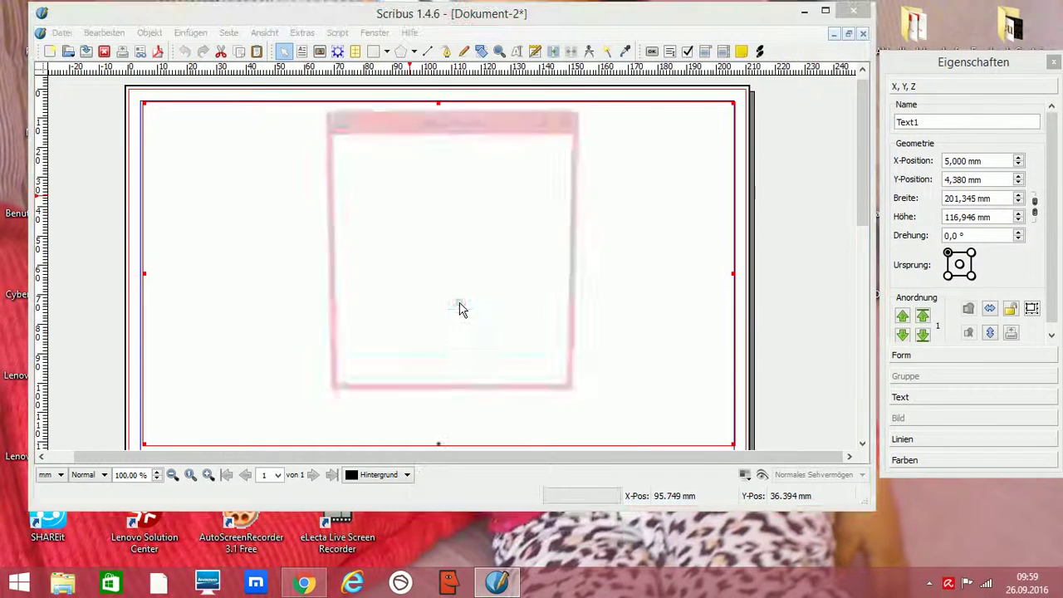
left_click(477, 382)
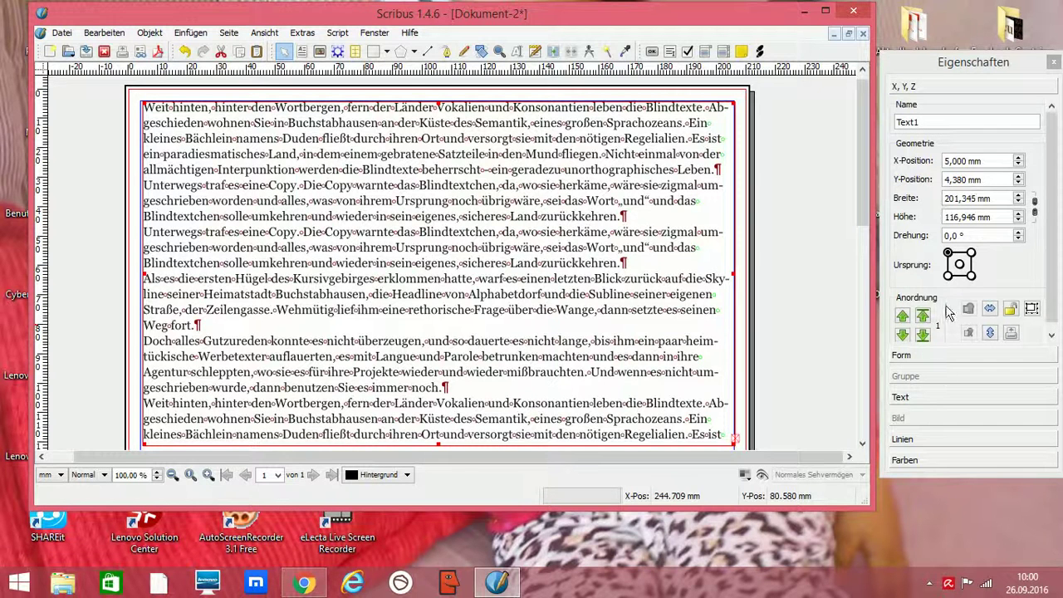
Try the fonts AR ESSENCE and Aldhabi on the sample text
left_click(928, 402)
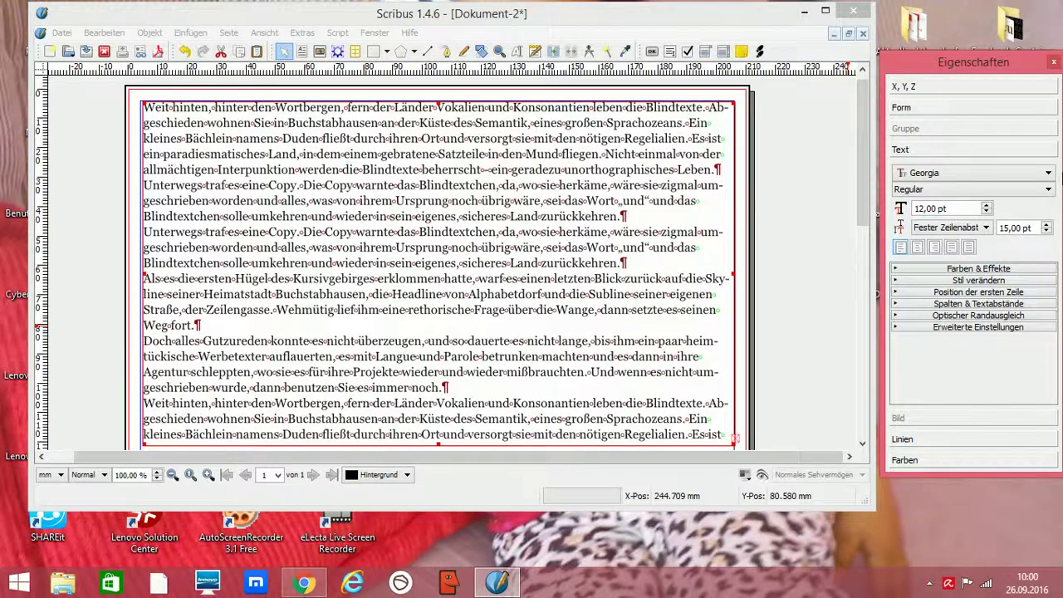
left_click(1051, 180)
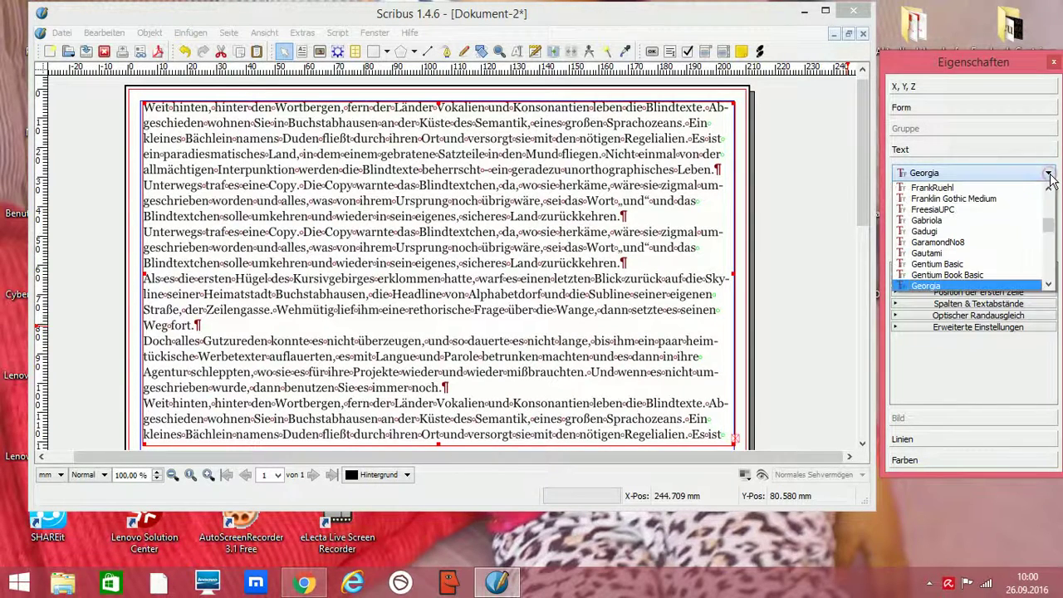
left_click_drag(1049, 224, 1049, 199)
left_click(964, 210)
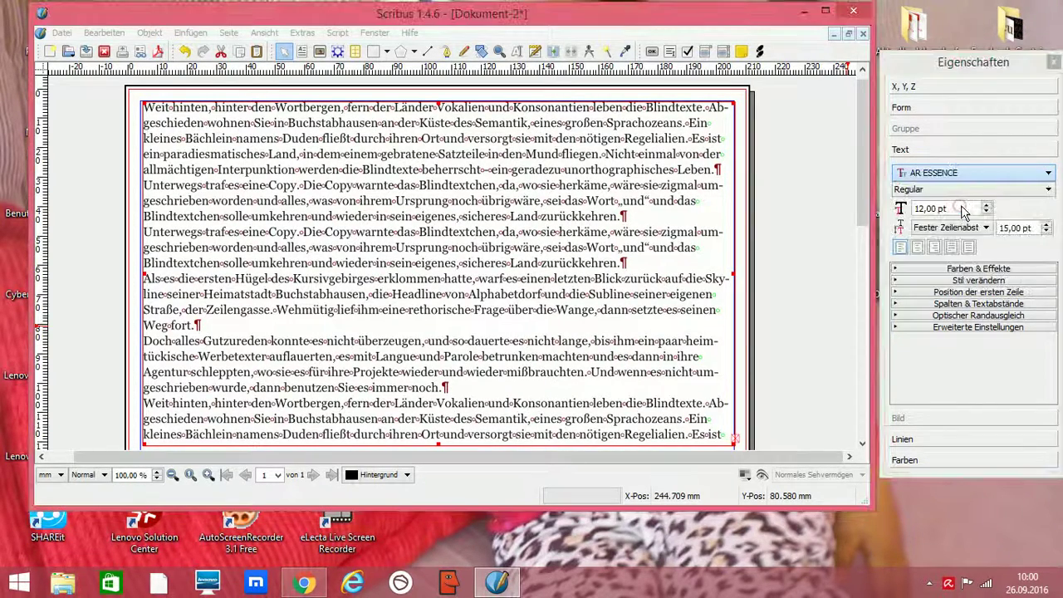
left_click(1048, 173)
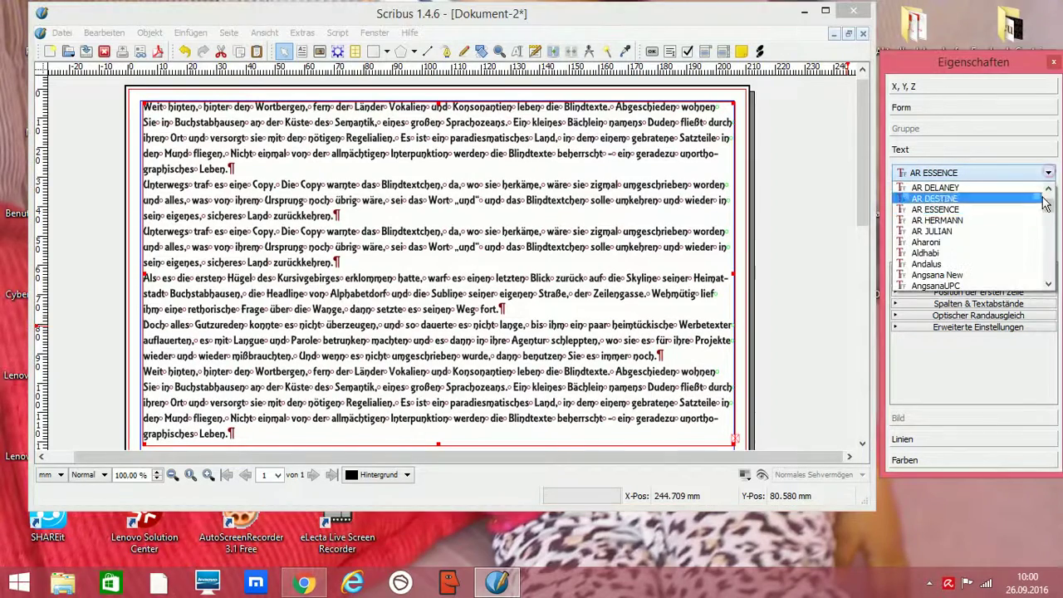
left_click(925, 252)
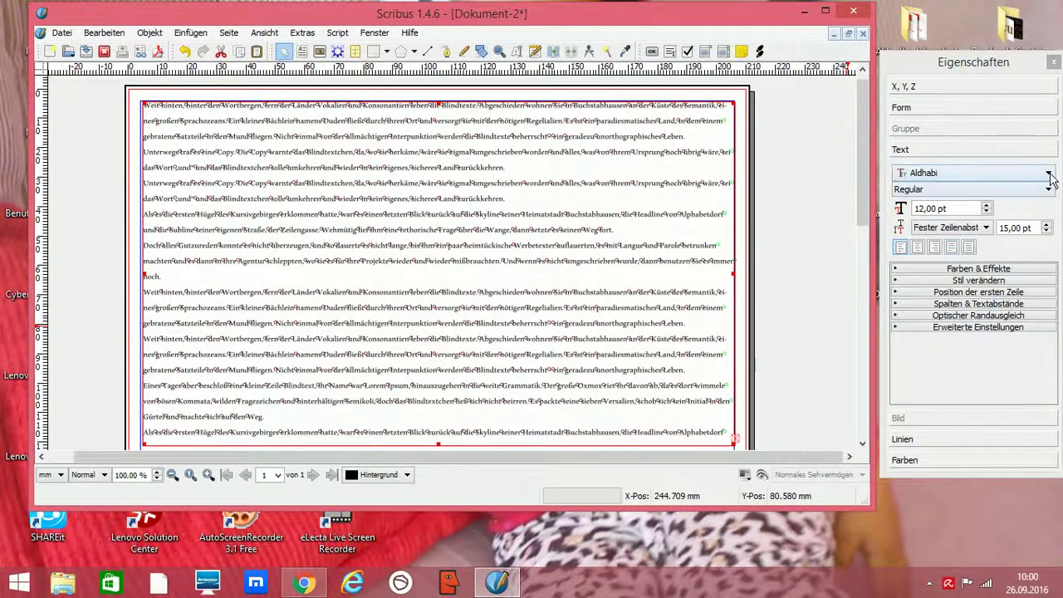
Set the sample text's font to DejaVu Sans
left_click(1051, 180)
left_click_drag(1049, 200, 1050, 211)
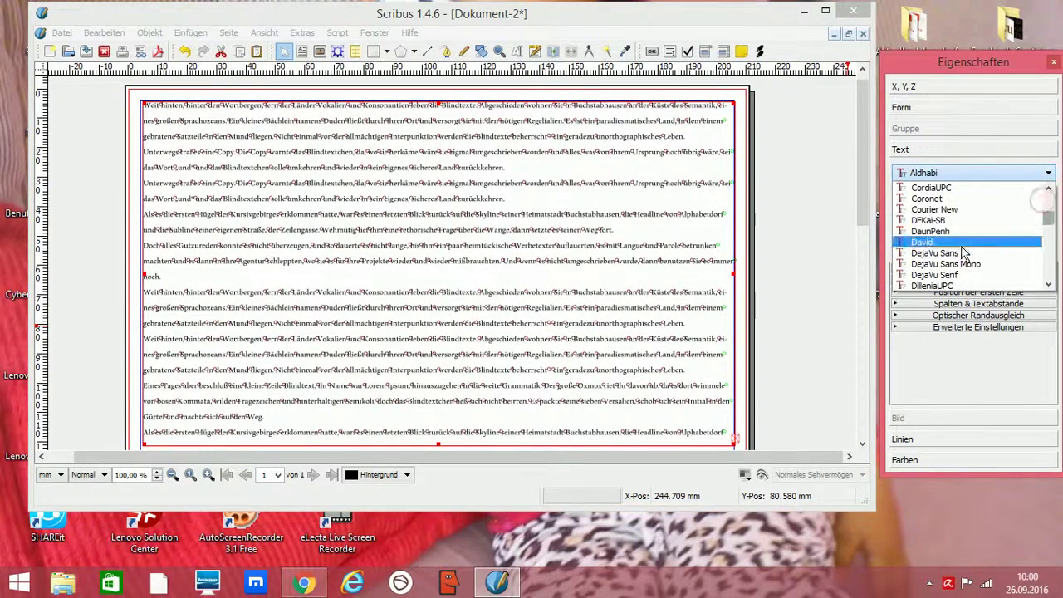
left_click(964, 252)
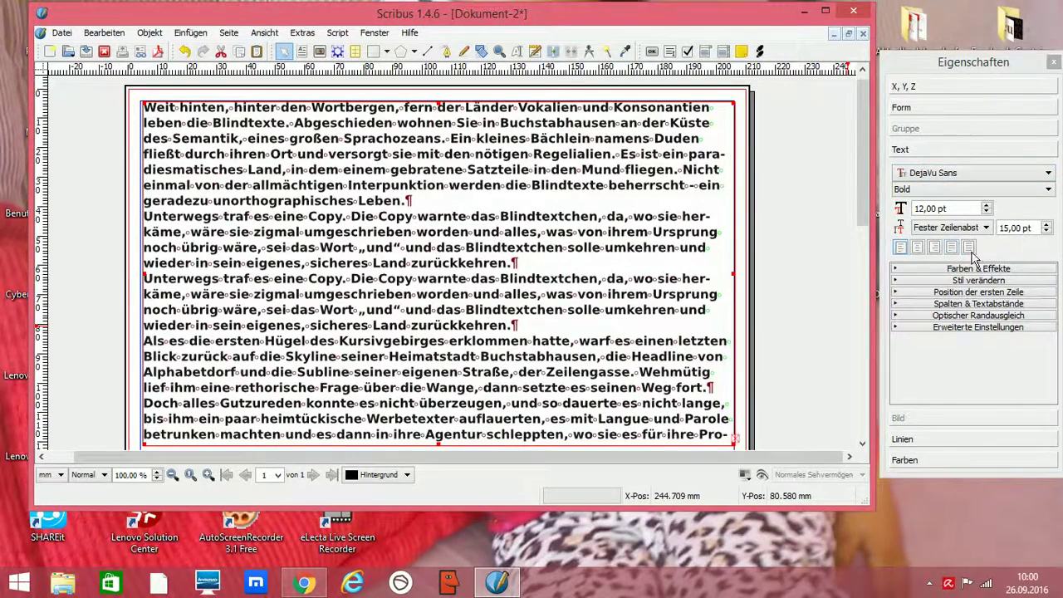
Increase the sample text's font size to 24 pt
left_click(989, 205)
left_click(989, 206)
left_click(988, 206)
left_click(988, 206)
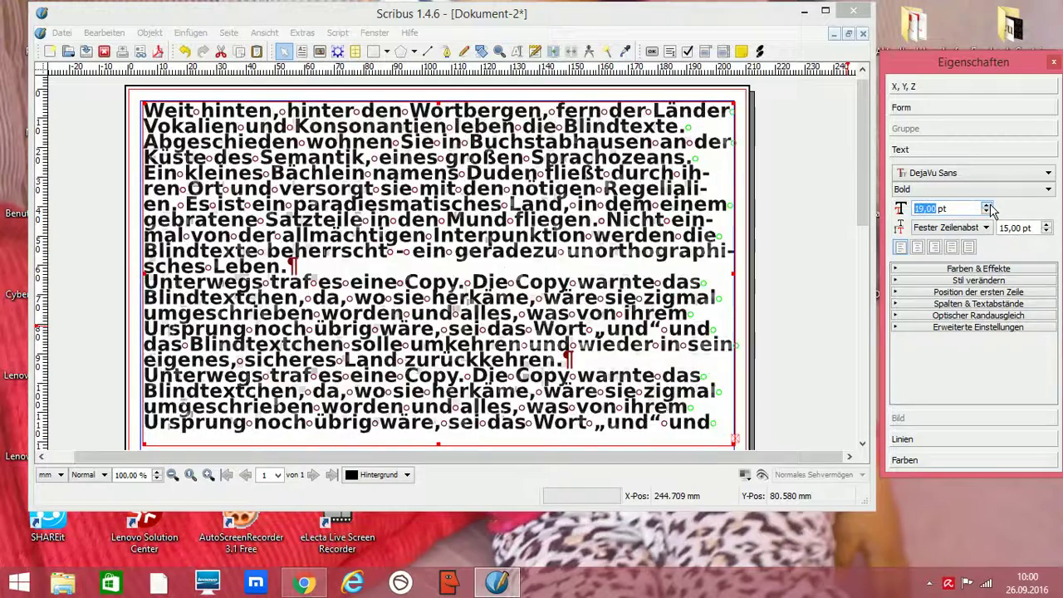
left_click(988, 206)
left_click(988, 207)
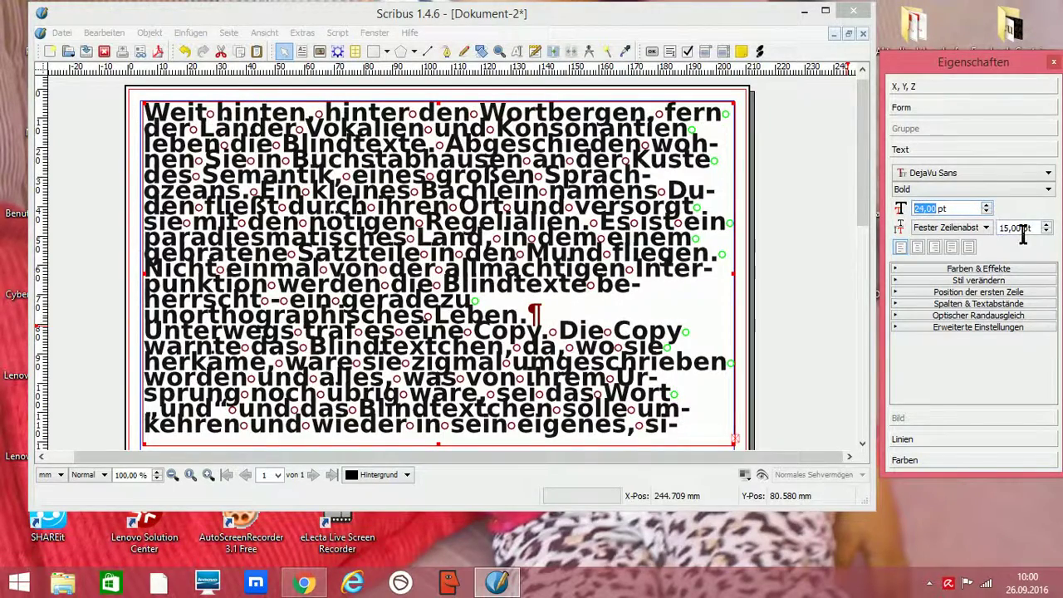
Increase the sample text's fixed line spacing to 28 pt
left_click(1047, 226)
left_click(1047, 225)
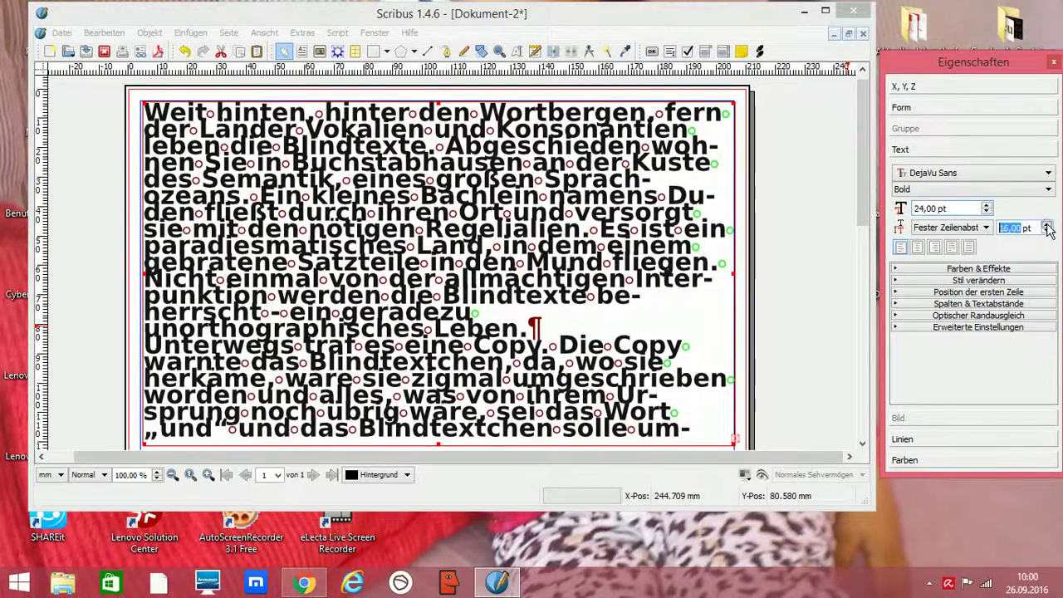
left_click(1047, 225)
left_click(1047, 225)
left_click(1046, 225)
left_click(1047, 225)
left_click(1047, 225)
left_click(1047, 225)
left_click(1047, 225)
left_click(1047, 225)
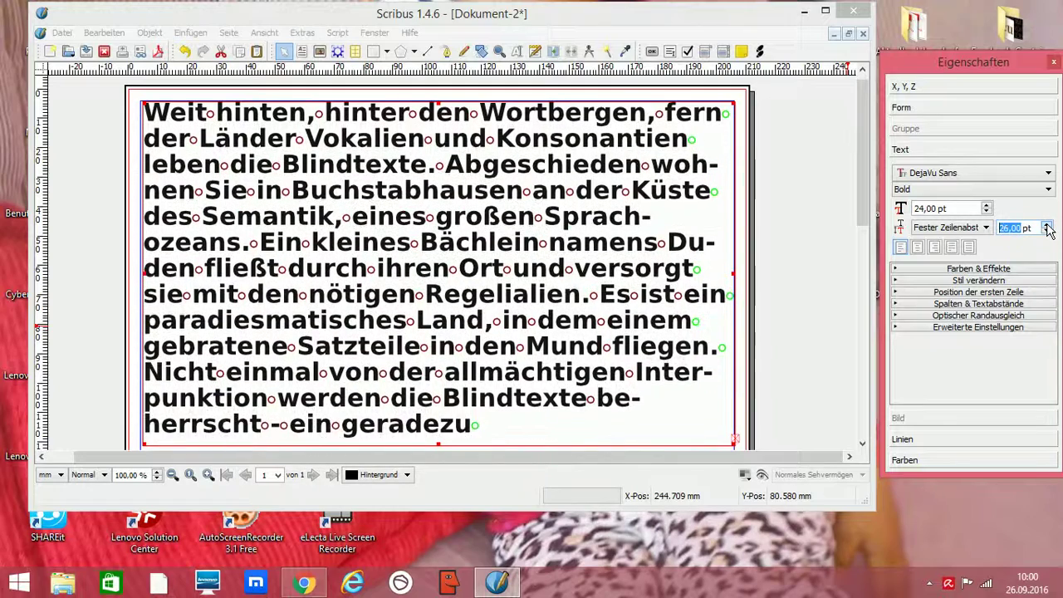
left_click(1047, 225)
left_click(1046, 225)
left_click(1046, 226)
Try left, right and justified alignment on the sample text, and finish with it centered
left_click(901, 249)
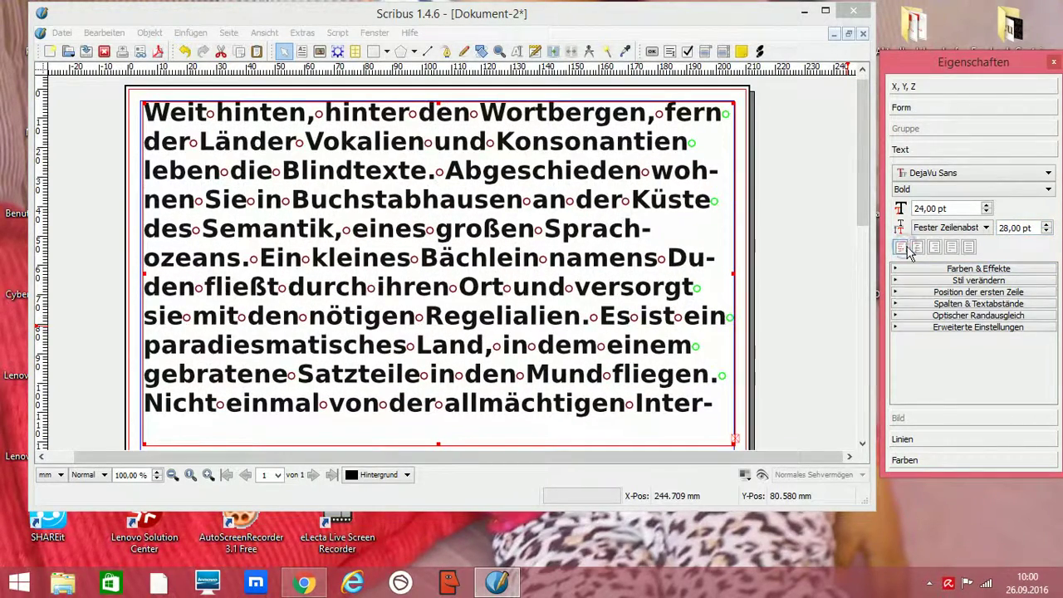
left_click(919, 249)
left_click(934, 248)
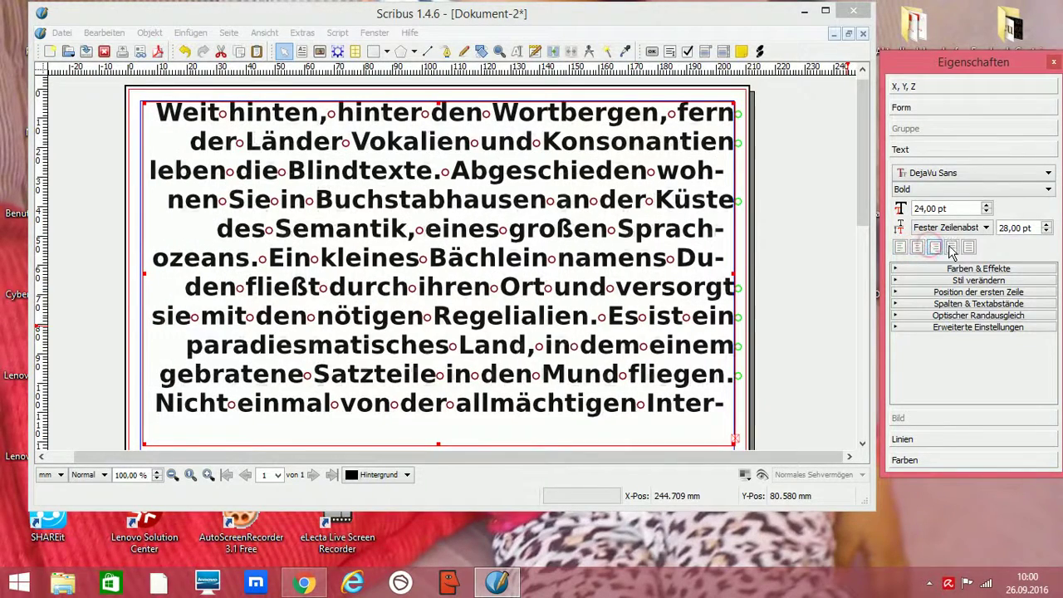
left_click(952, 249)
left_click(935, 250)
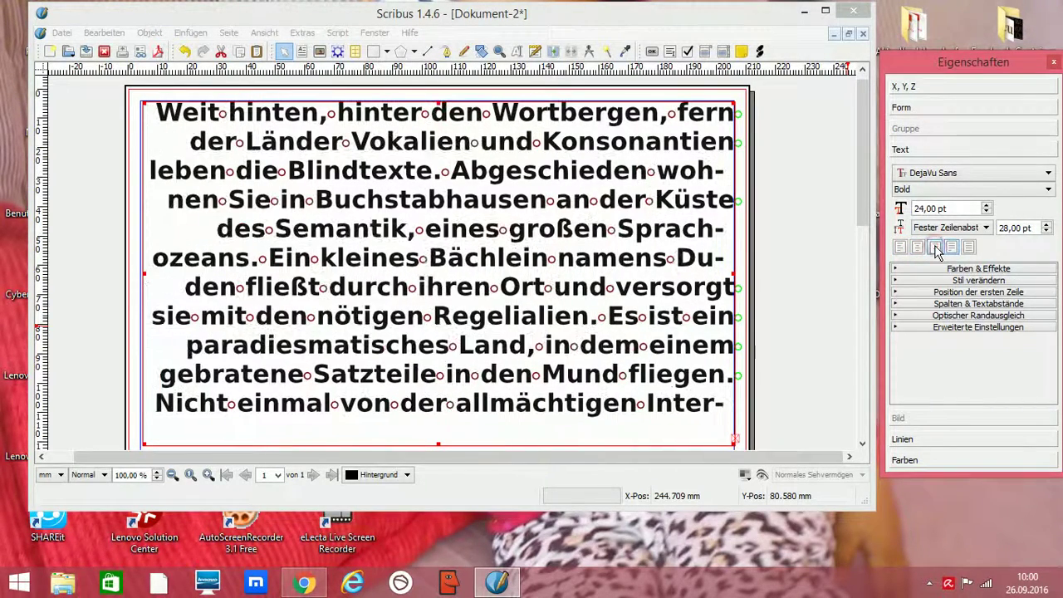
left_click(919, 249)
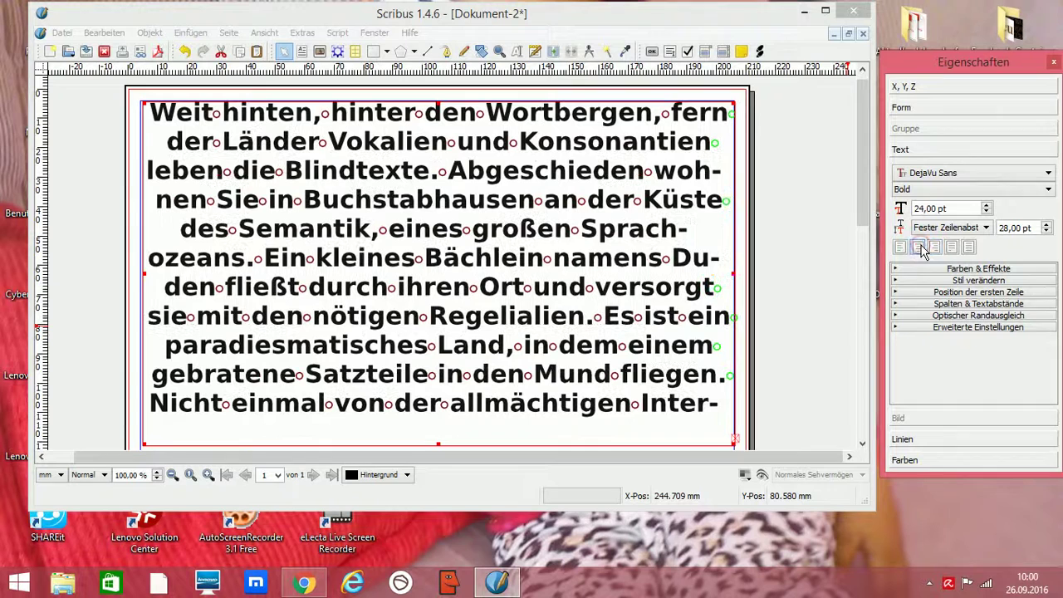
Try Blue and Magenta as the sample text's fill colour
left_click(954, 272)
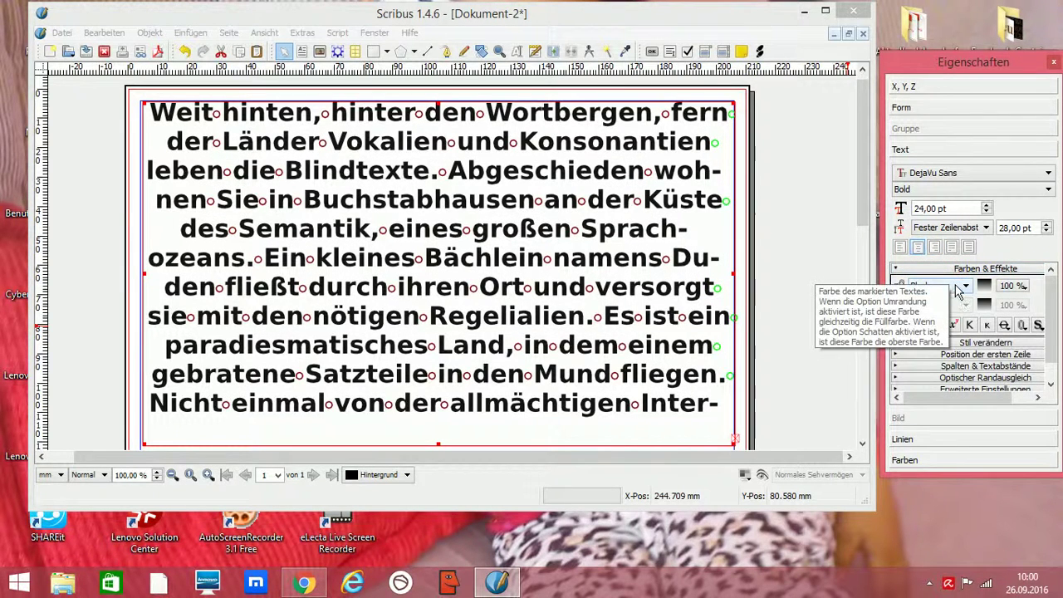
left_click(967, 287)
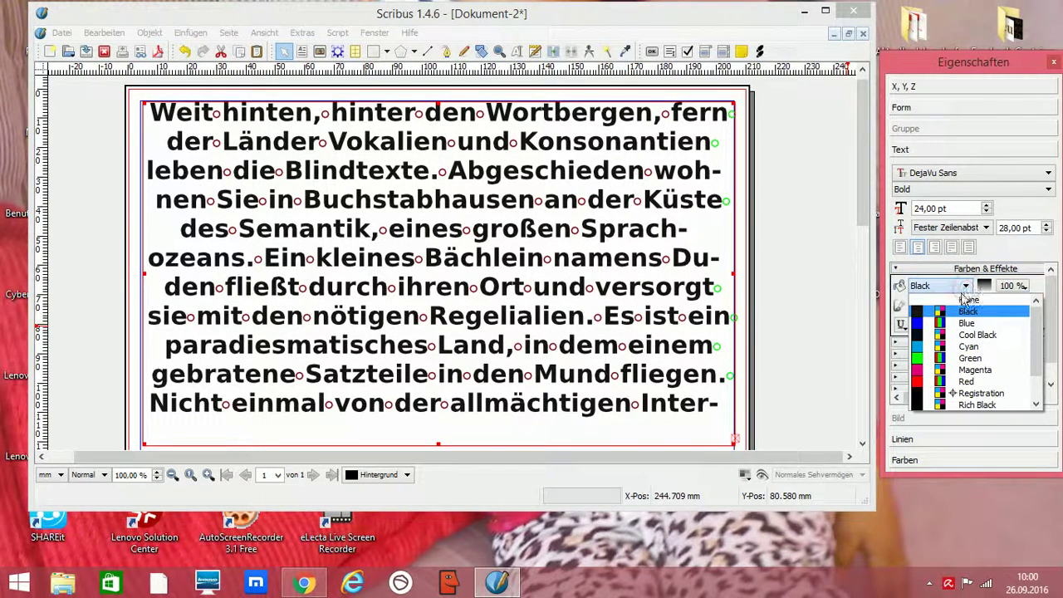
left_click(929, 324)
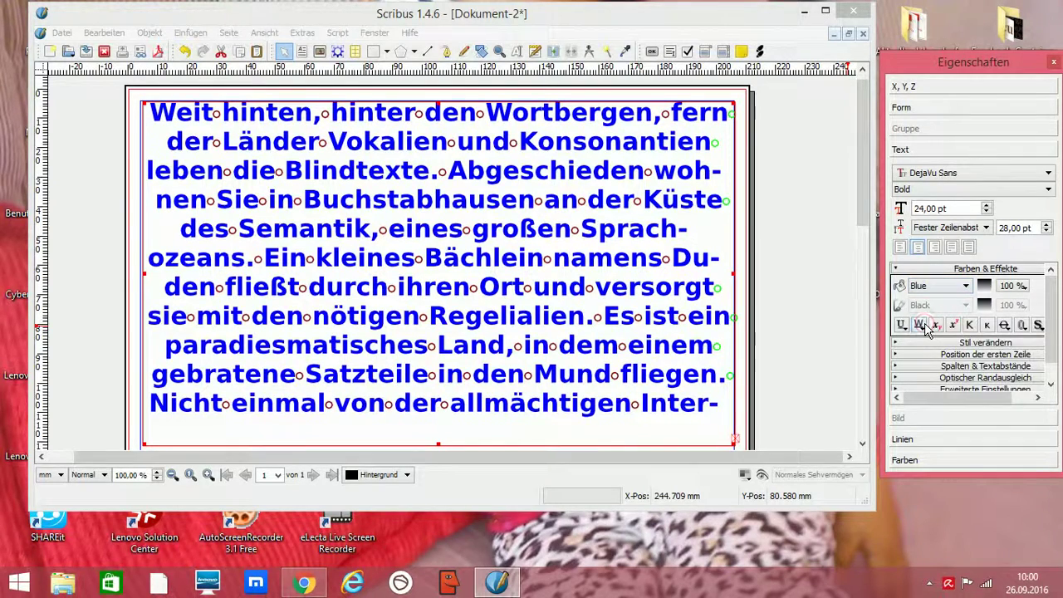
left_click(967, 287)
left_click(934, 369)
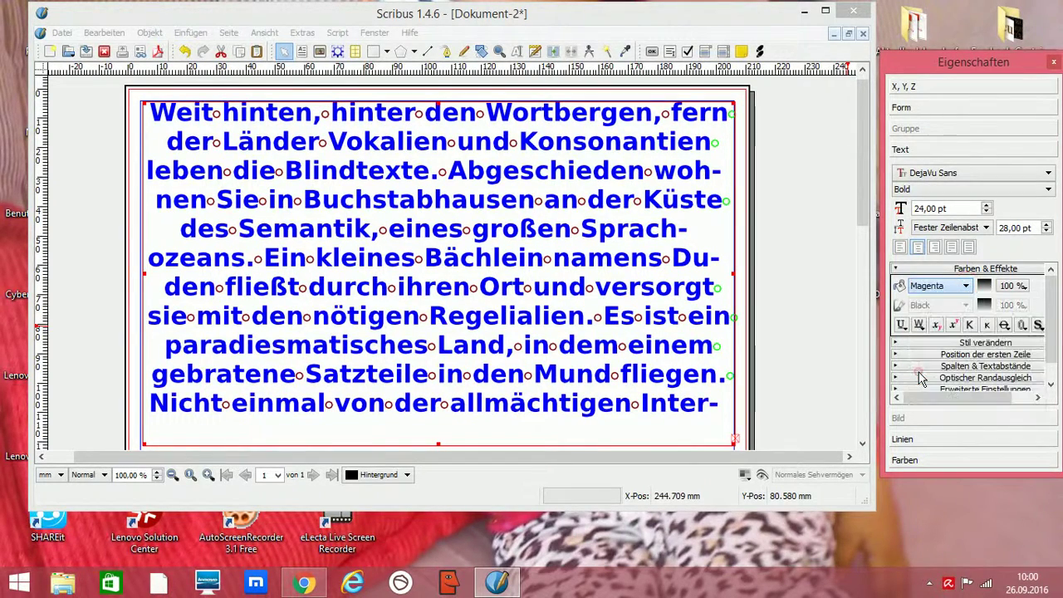
Set the sample text's fill colour to Red and underline the text
left_click(965, 287)
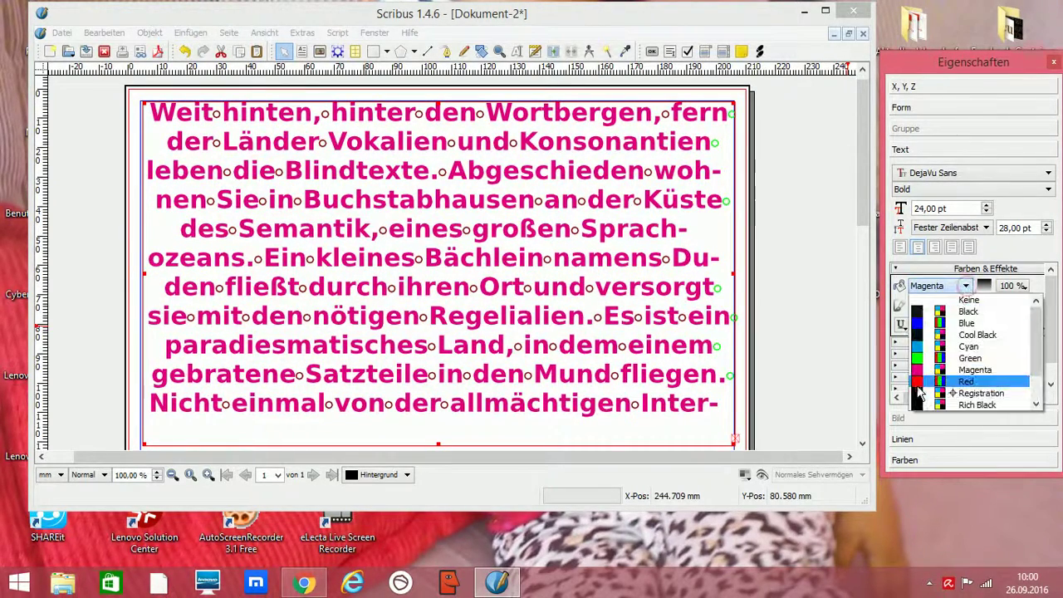
left_click(918, 382)
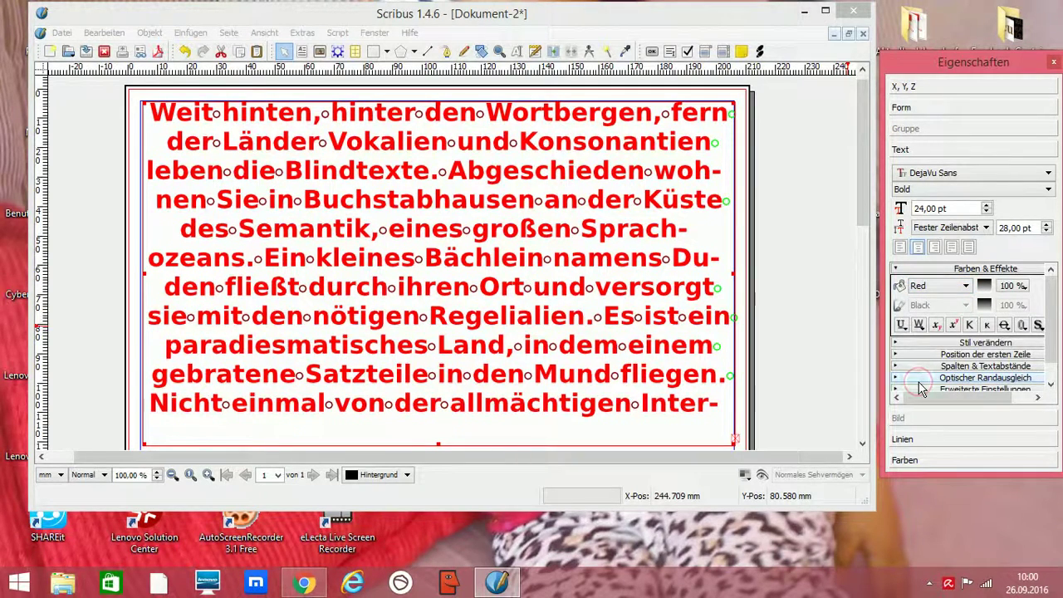
left_click(901, 326)
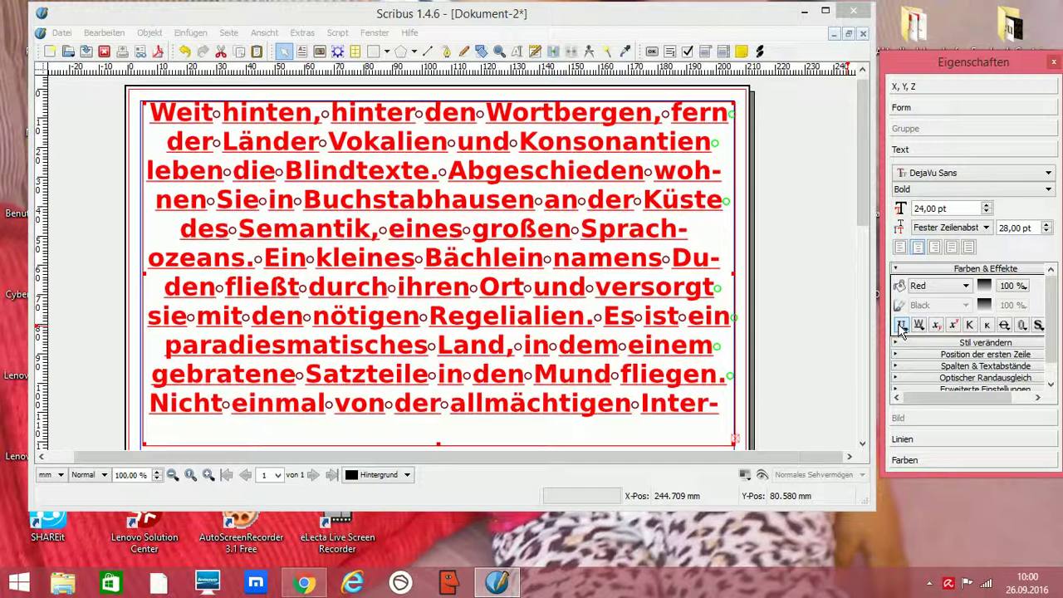
Try the first-line positions Akzenthöhe and Zeilenabstand on the text frame, and return it to Maximalhöhe
left_click(968, 354)
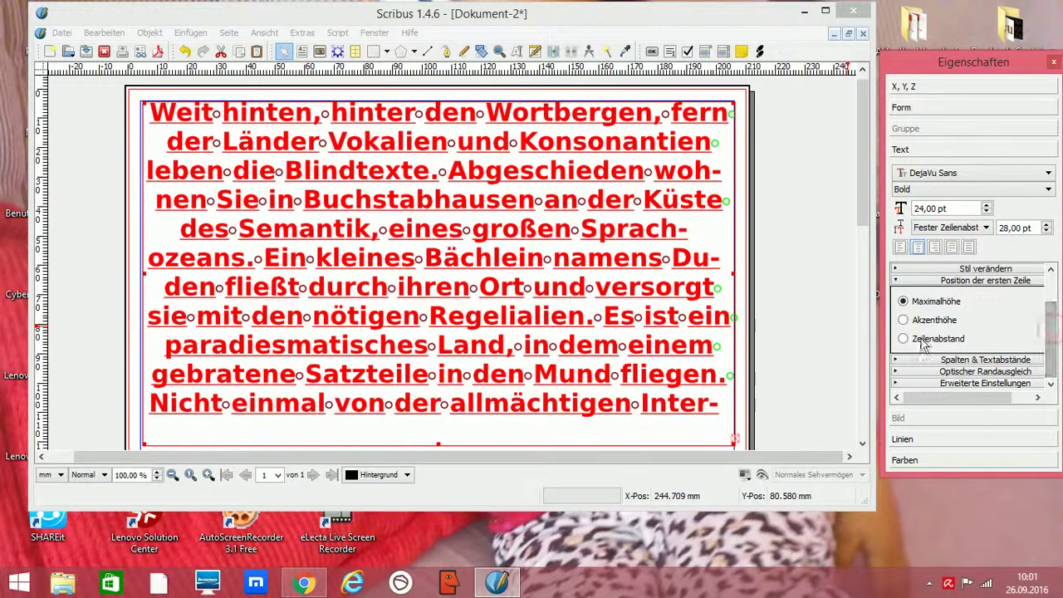
left_click(903, 321)
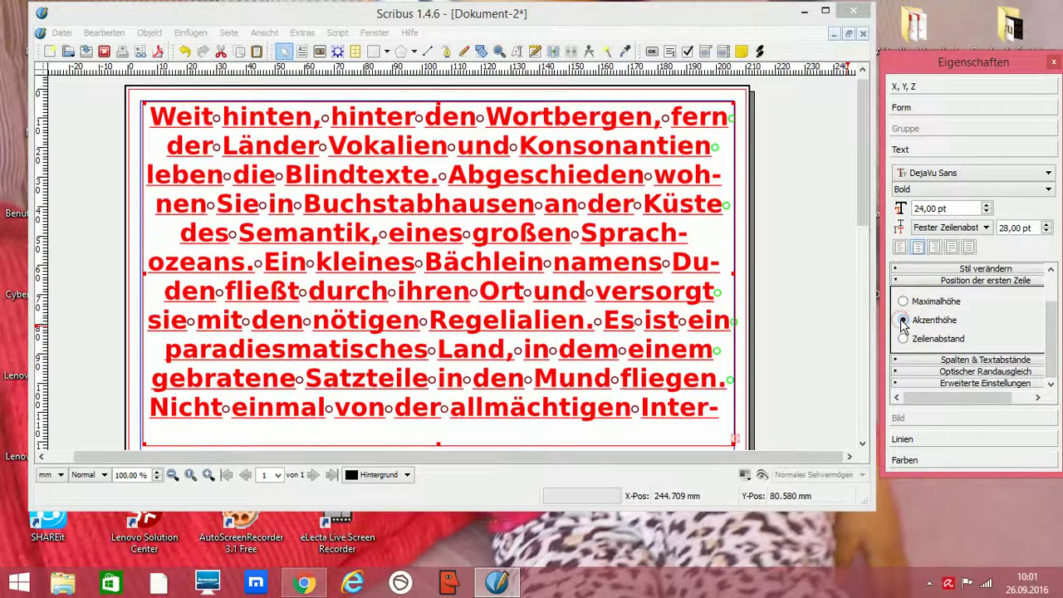
left_click(904, 339)
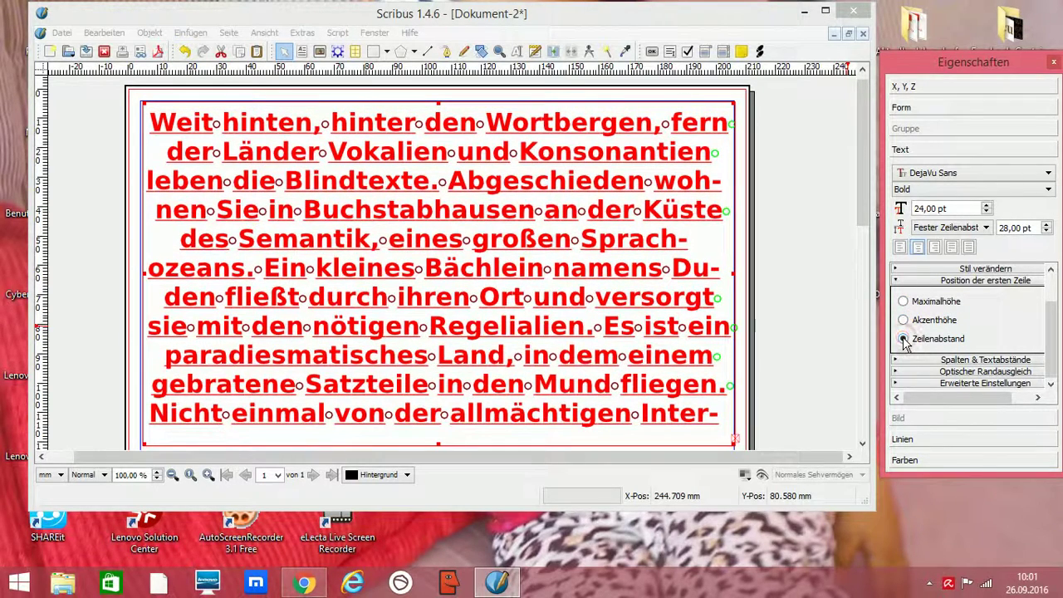
left_click(903, 303)
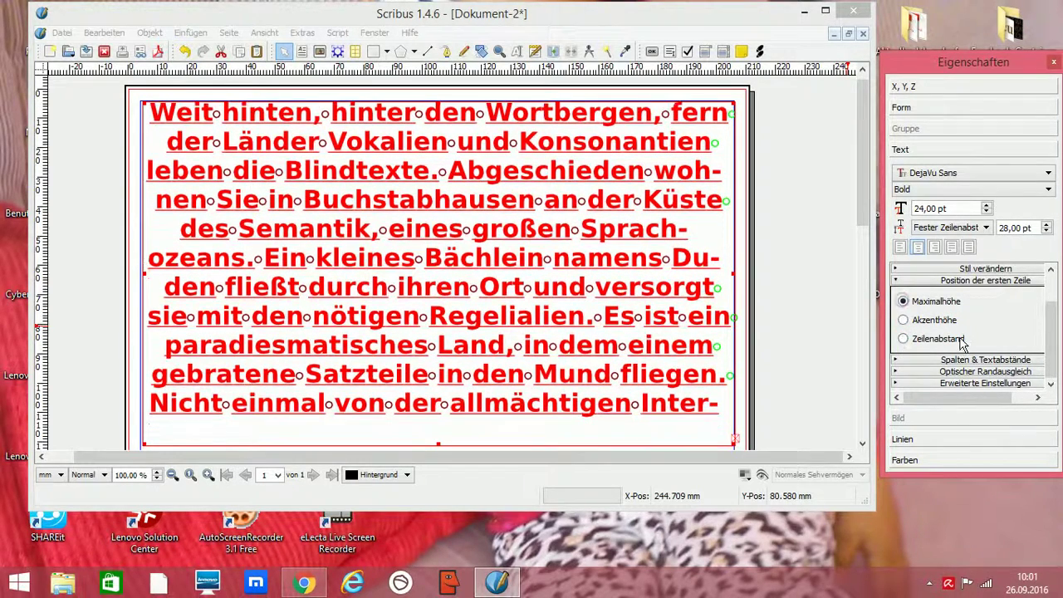
Set the text frame's top text distance (Oben) to 5 mm under columns and text distances
left_click(997, 361)
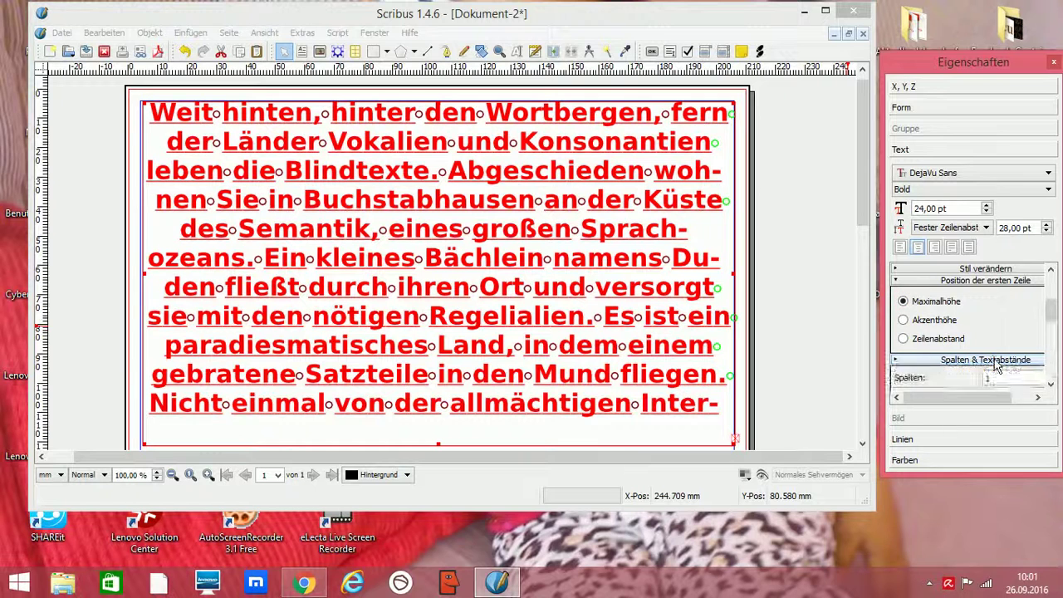
left_click(1051, 385)
left_click(1052, 384)
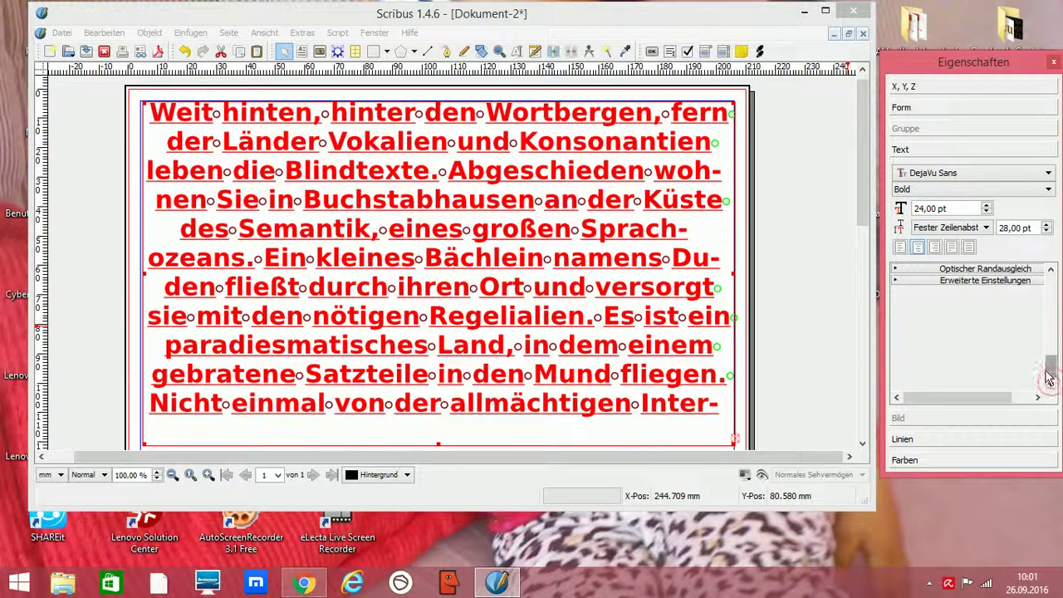
left_click(1051, 271)
left_click(1052, 271)
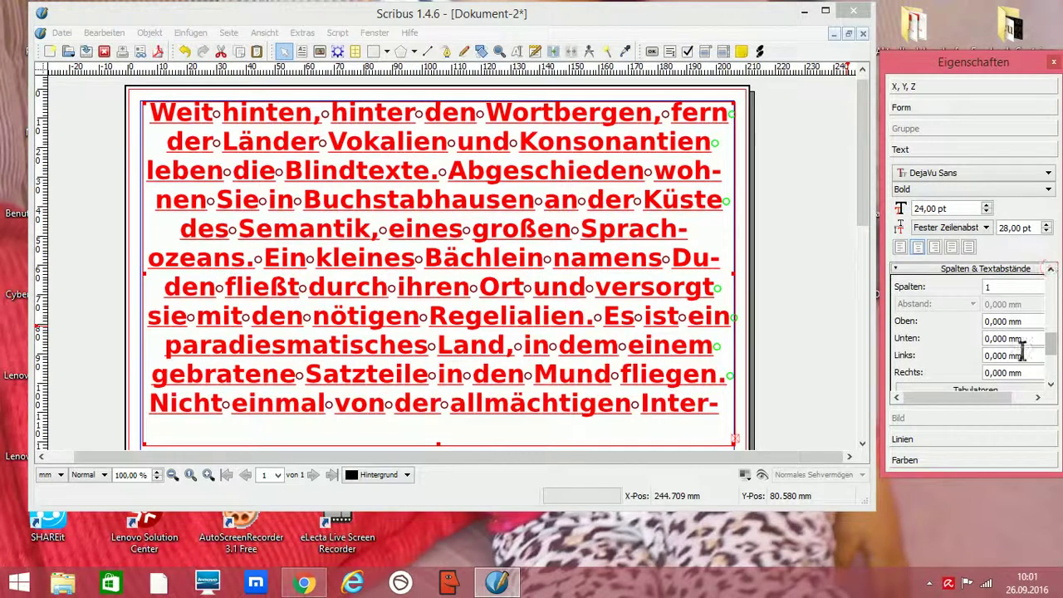
left_click_drag(978, 403, 998, 401)
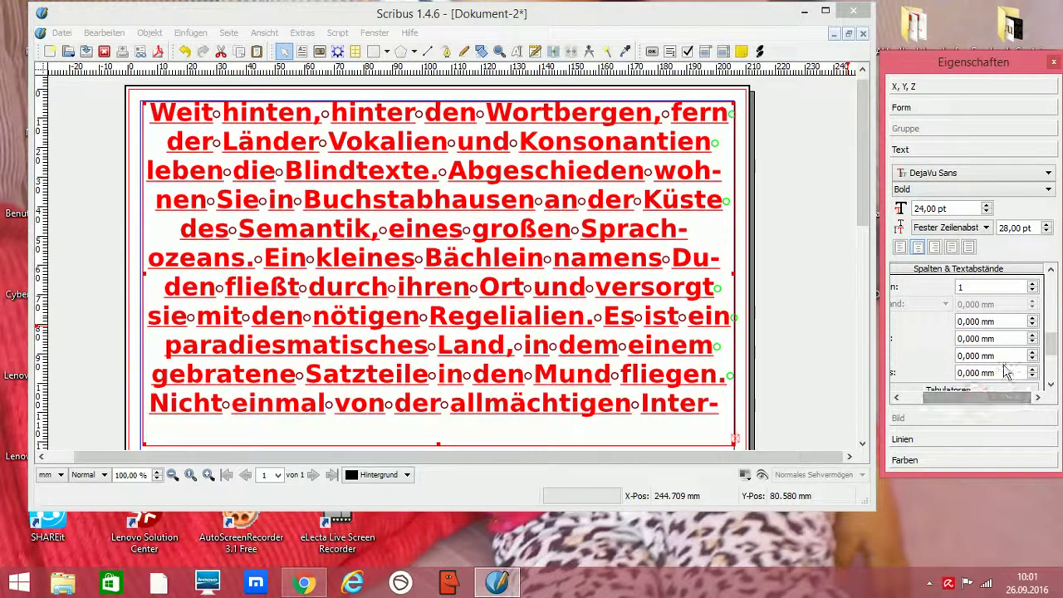
left_click(1034, 320)
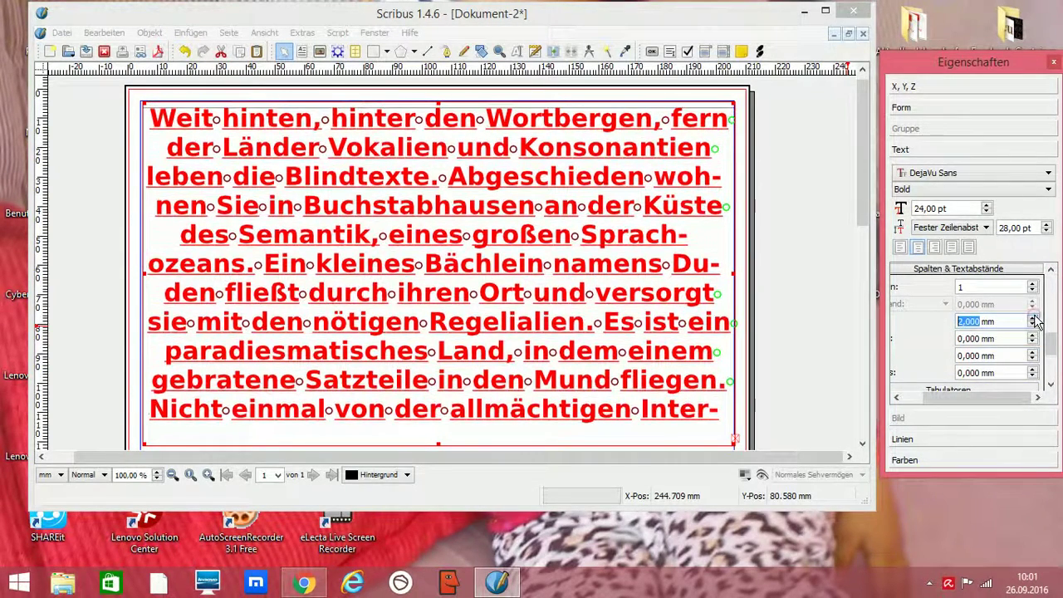
left_click(1034, 320)
left_click(1034, 320)
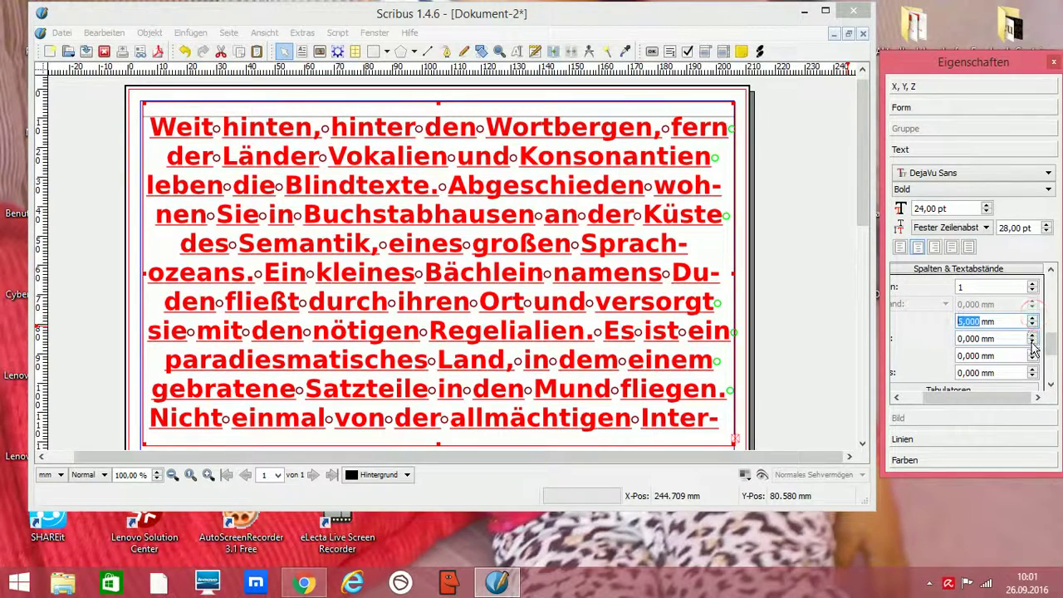
Set the text frame's bottom text distance (Unten) to 6 mm
left_click(1035, 335)
left_click(1035, 335)
left_click(1035, 335)
left_click(1035, 335)
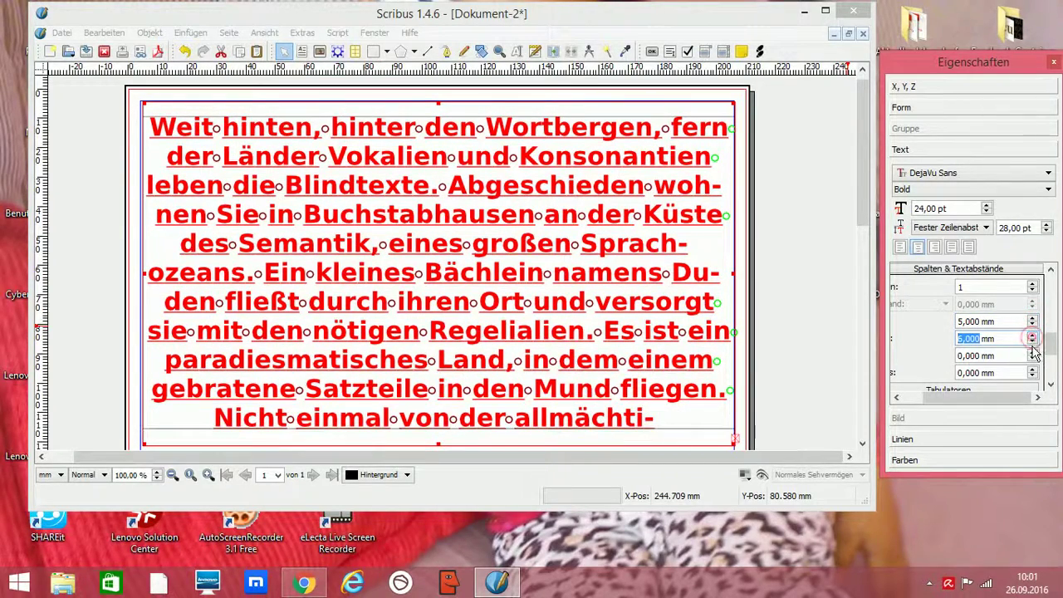
Set the text frame's left and right text distances (Links, Rechts) to 5 mm each
left_click(1035, 353)
left_click(1034, 352)
left_click(1035, 353)
left_click(1035, 352)
left_click(1035, 352)
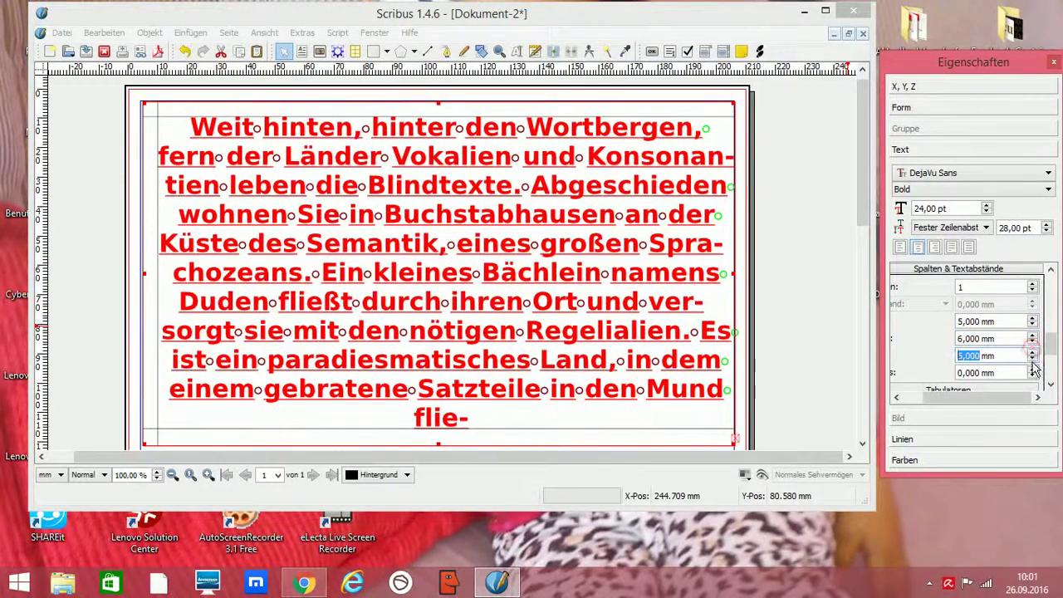
left_click(1035, 369)
left_click(1035, 370)
left_click(1034, 370)
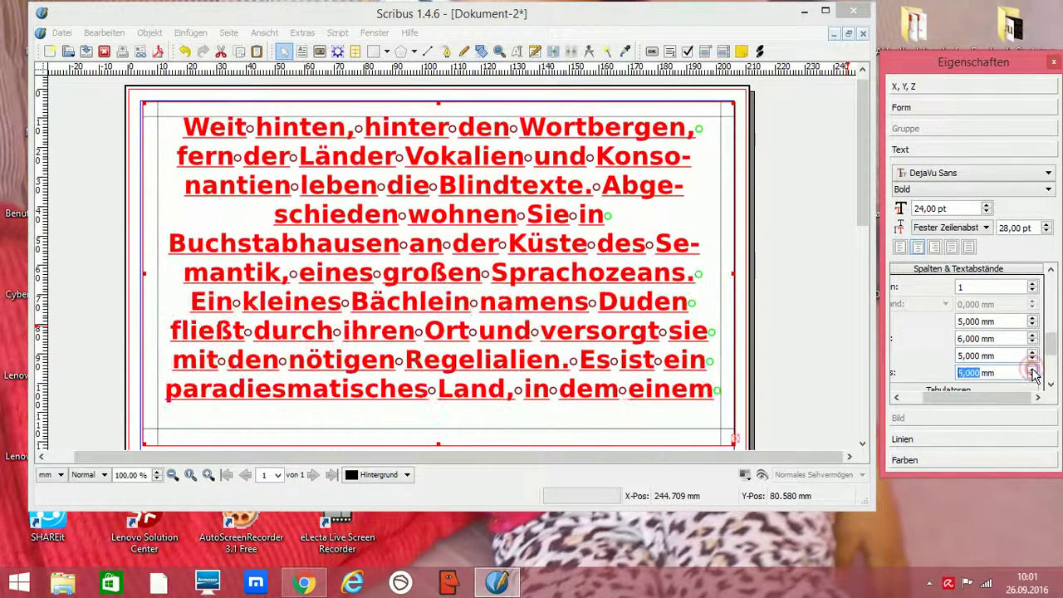
Try Blue and Cyan as the text frame's background fill colour, and finish with Black
left_click(1049, 385)
left_click(1049, 385)
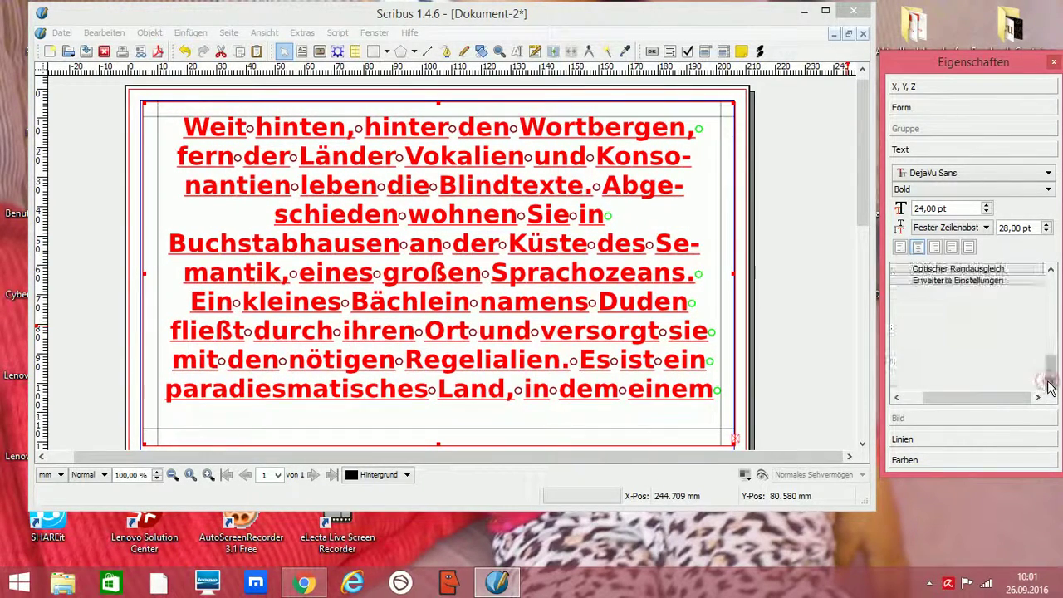
left_click(931, 459)
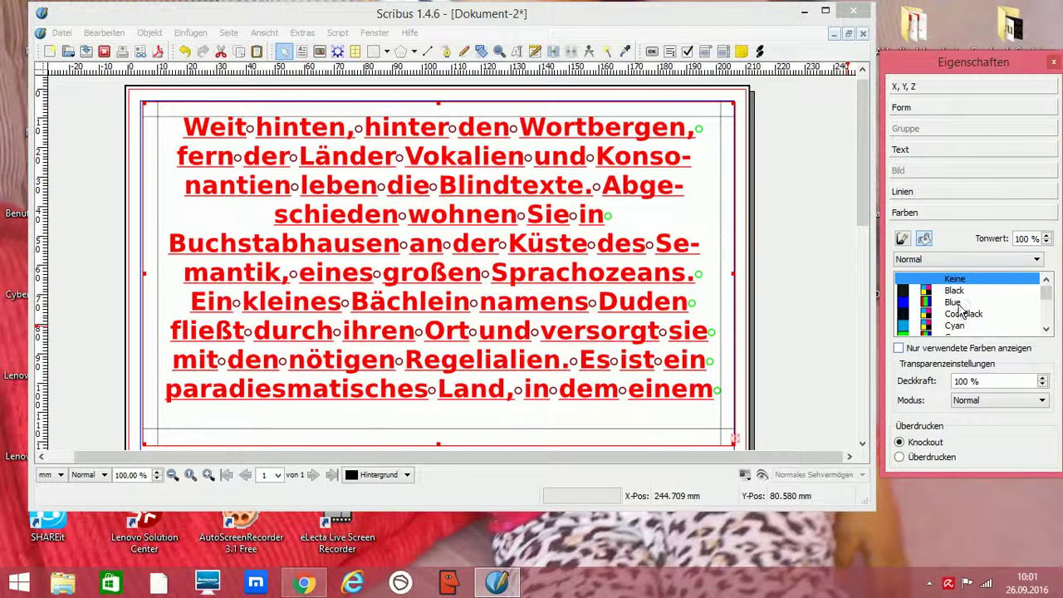
left_click(906, 303)
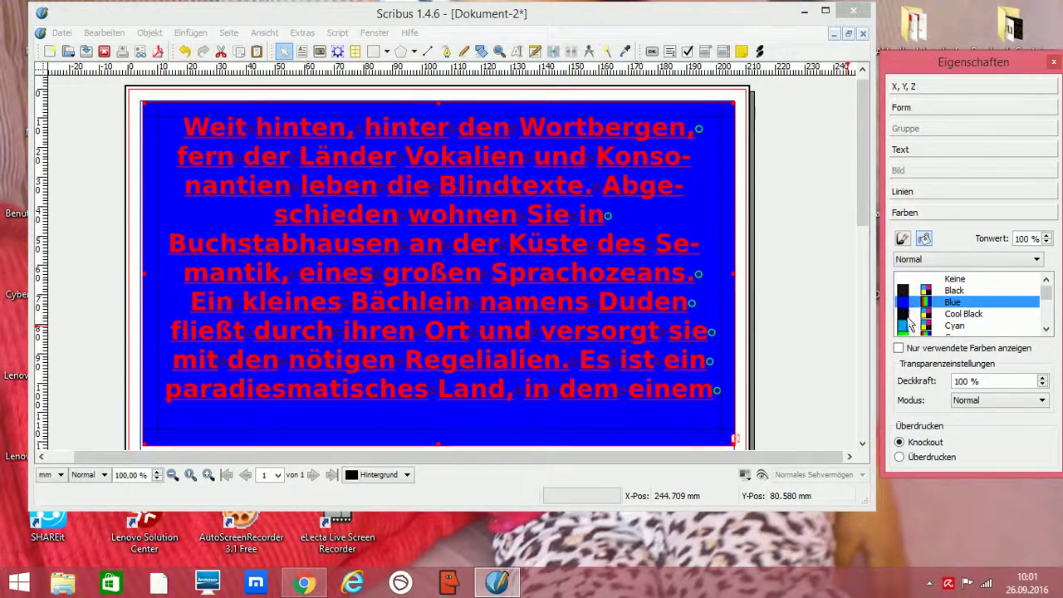
left_click(906, 327)
left_click(906, 291)
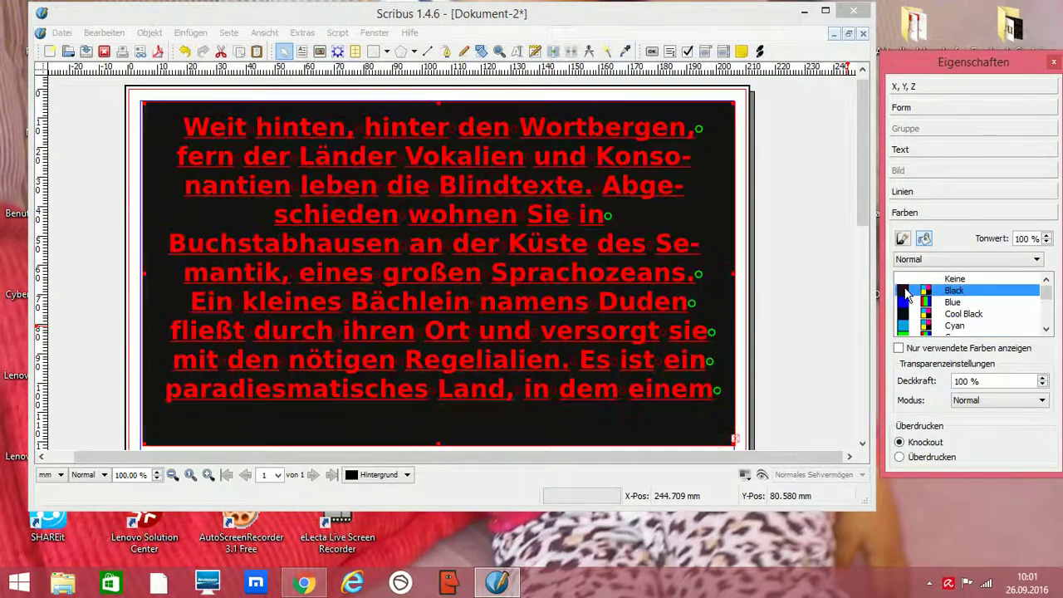
Change the frame's fill to a diagonal gradient (Diagonaler Verlauf) with Blue as the starting colour
left_click(1038, 260)
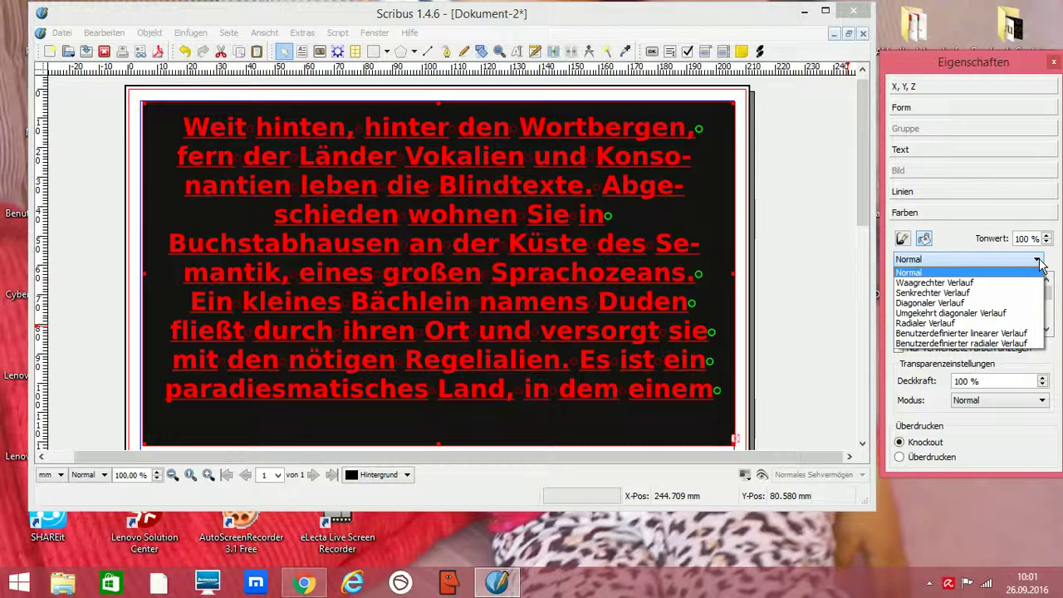
left_click(959, 303)
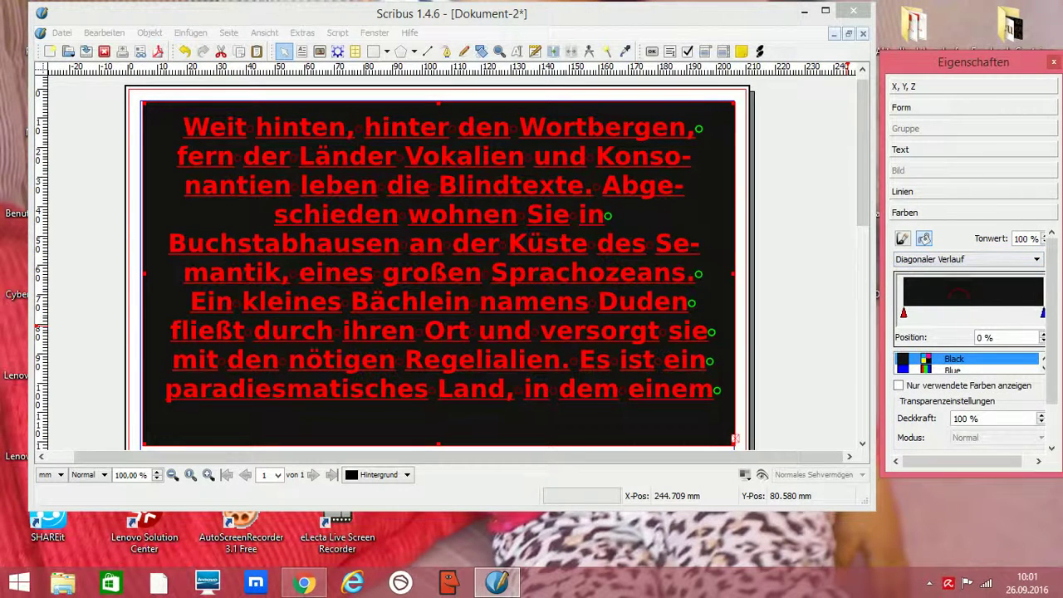
left_click(909, 371)
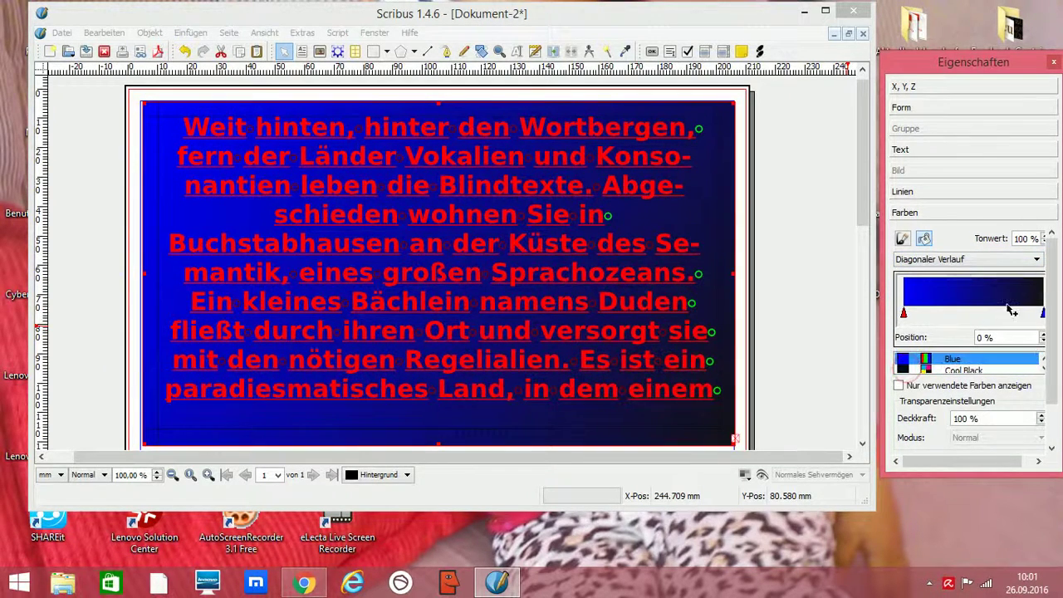
Add a blue gradient stop and rearrange the stops, with black at 58 % and the last blue stop at 86 %
left_click(1000, 316)
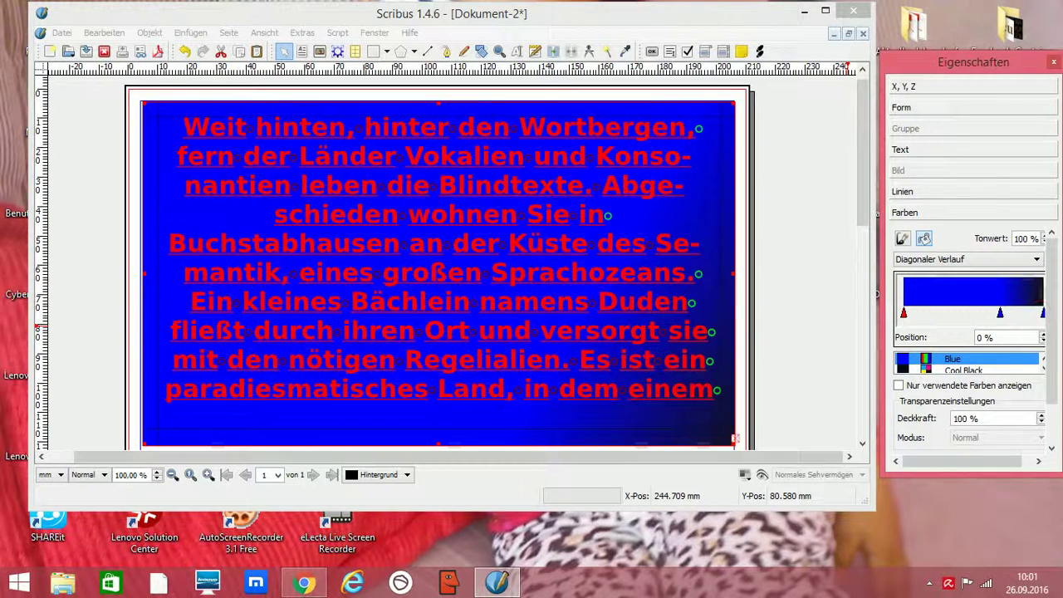
left_click_drag(904, 314, 971, 314)
mouse_move(1044, 314)
left_mouse_down()
mouse_move(973, 314)
mouse_move(1027, 322)
left_mouse_up()
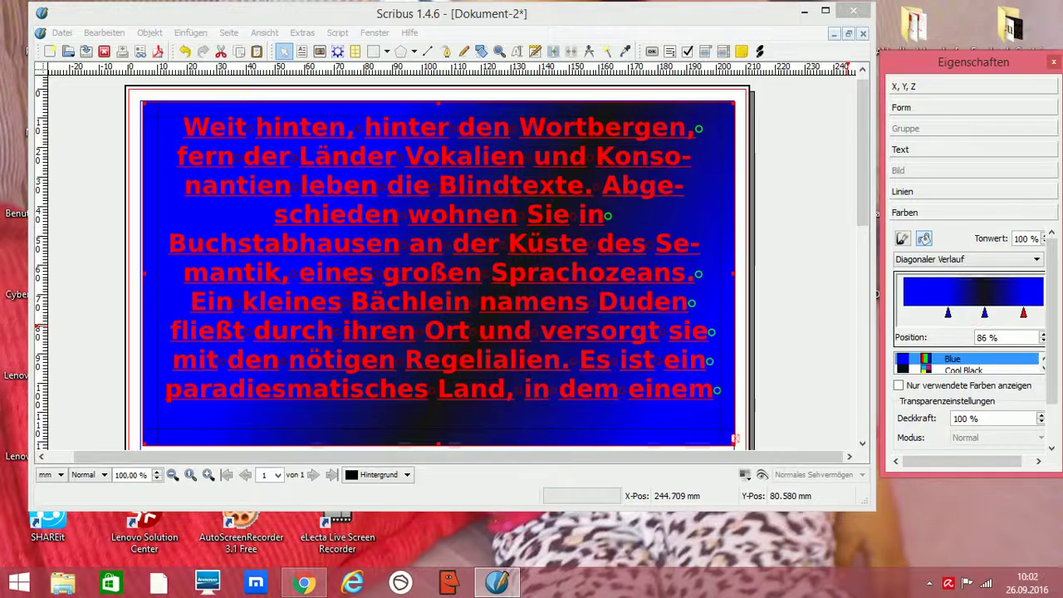
left_click(985, 313)
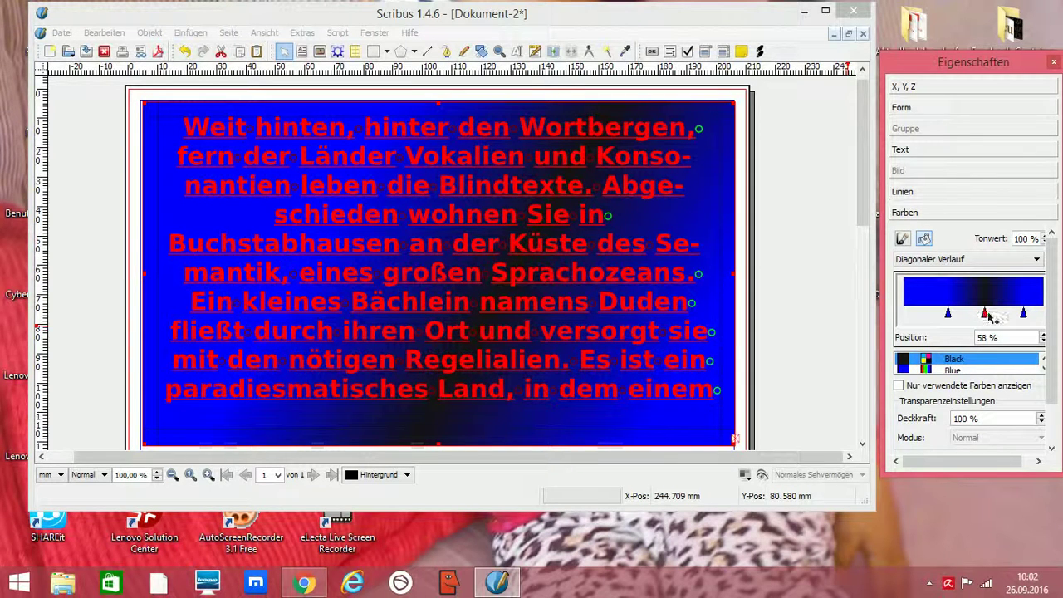
Add more blue stops before the gradient's black stop and position the first one at 22 %
left_click(968, 313)
left_click_drag(933, 314, 926, 318)
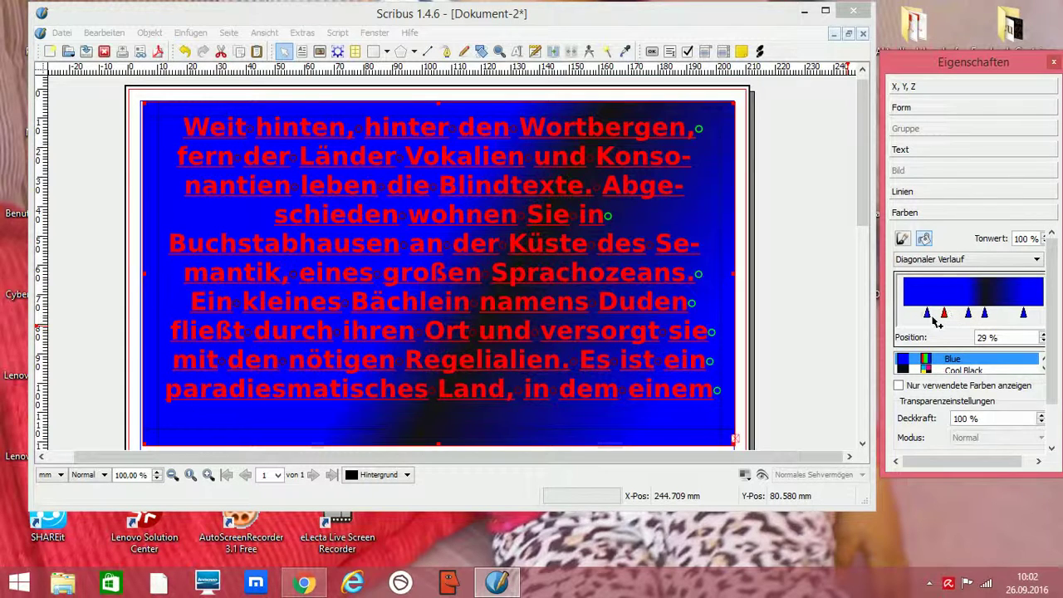
left_click_drag(928, 313, 933, 313)
Try Cyan on the first gradient stop, move the stop to 11 % and set its colour to Green
left_click(1044, 369)
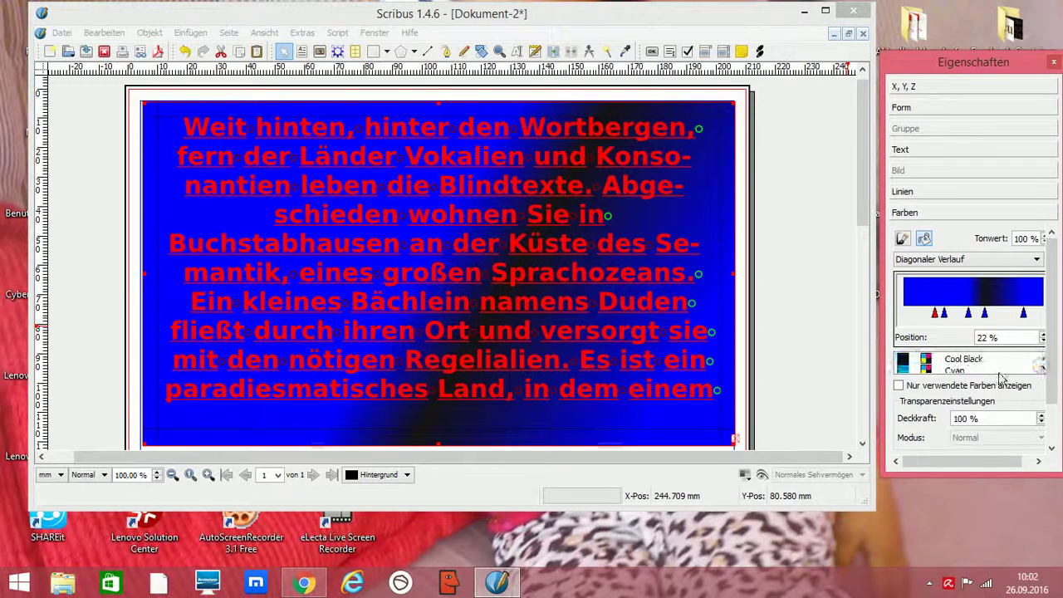
left_click(918, 372)
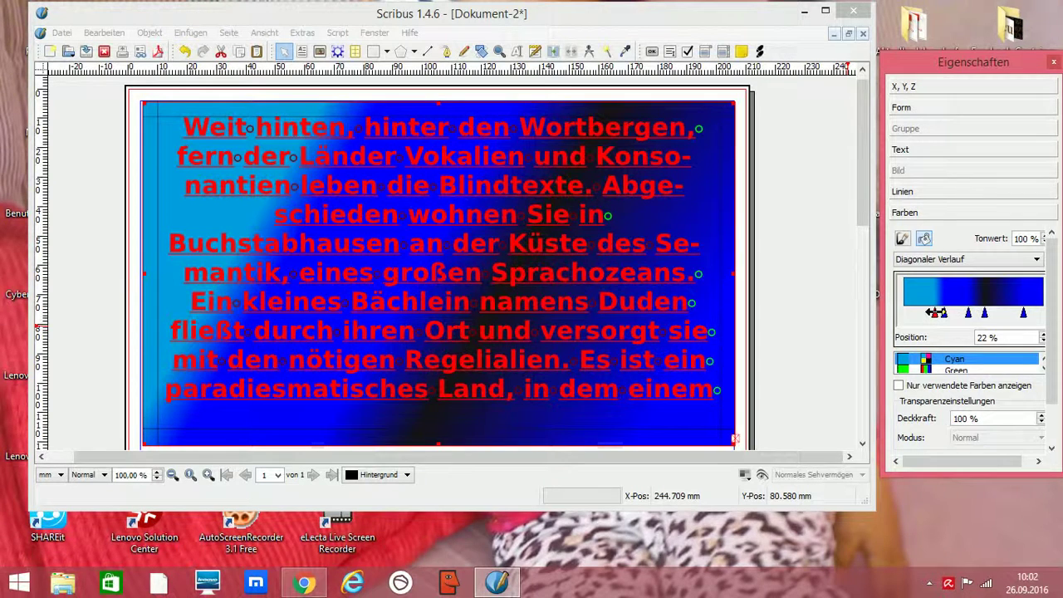
mouse_move(936, 313)
left_mouse_down()
mouse_move(900, 318)
mouse_move(919, 315)
left_mouse_up()
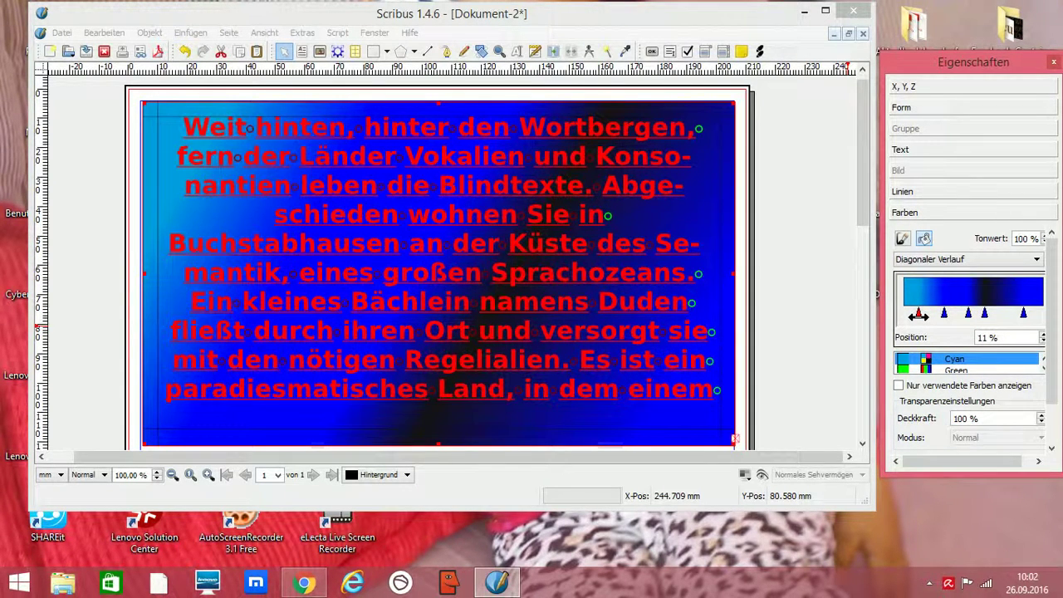
left_click(955, 370)
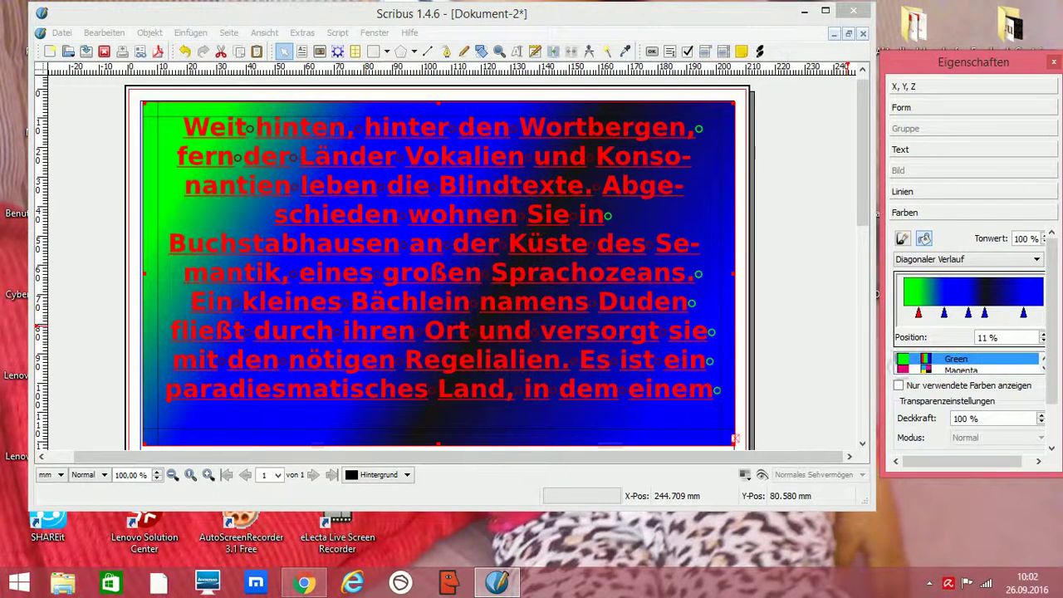
Add a Magenta gradient stop at 53 % and a Green stop at 34 %
left_click(978, 314)
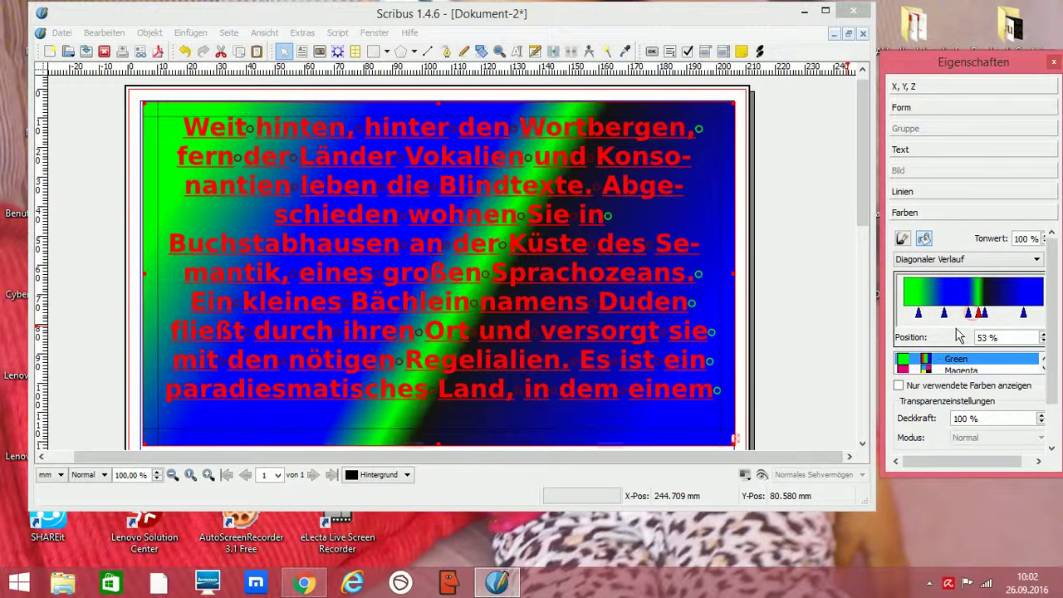
left_click(912, 370)
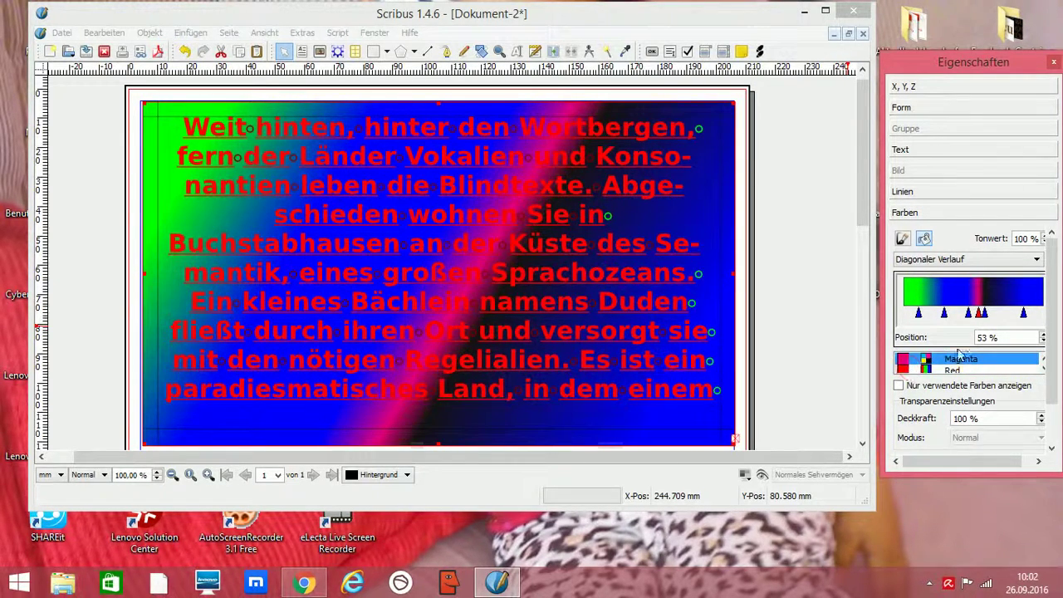
left_click(984, 314)
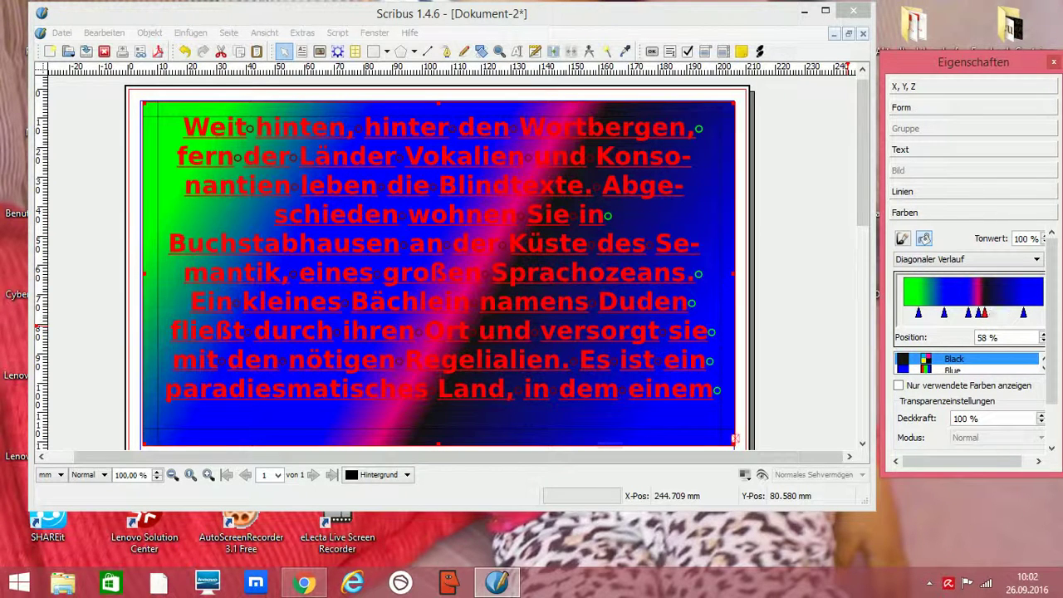
left_click(947, 314)
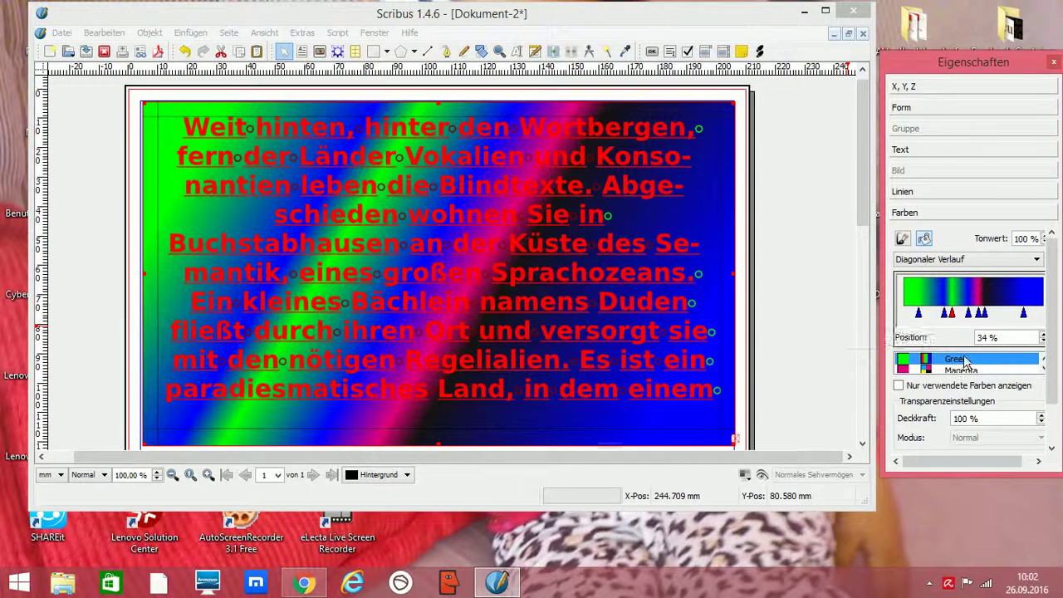
Try 0 % opacity (Deckkraft) on the green gradient stop at 34 %, and set it to 90 %
left_click_drag(971, 463, 980, 465)
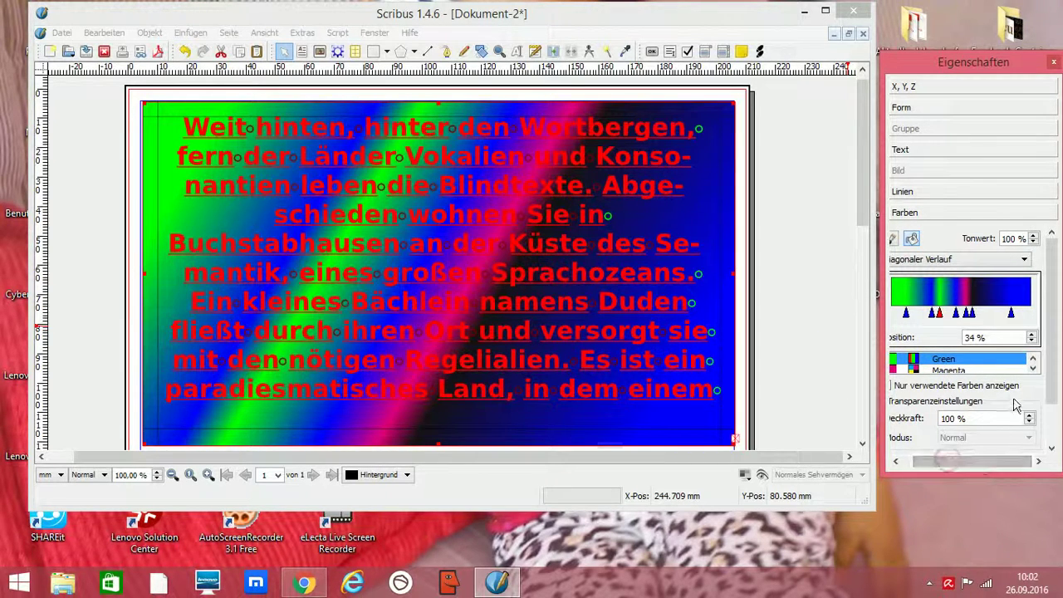
left_click(1029, 423)
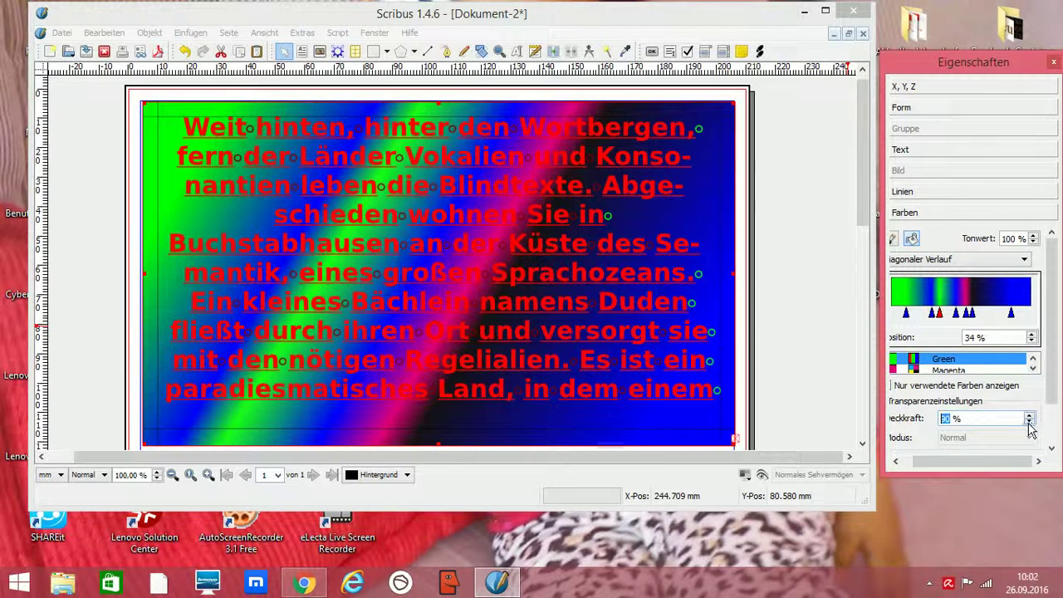
left_click(1030, 423)
left_click(1029, 423)
left_click(1030, 423)
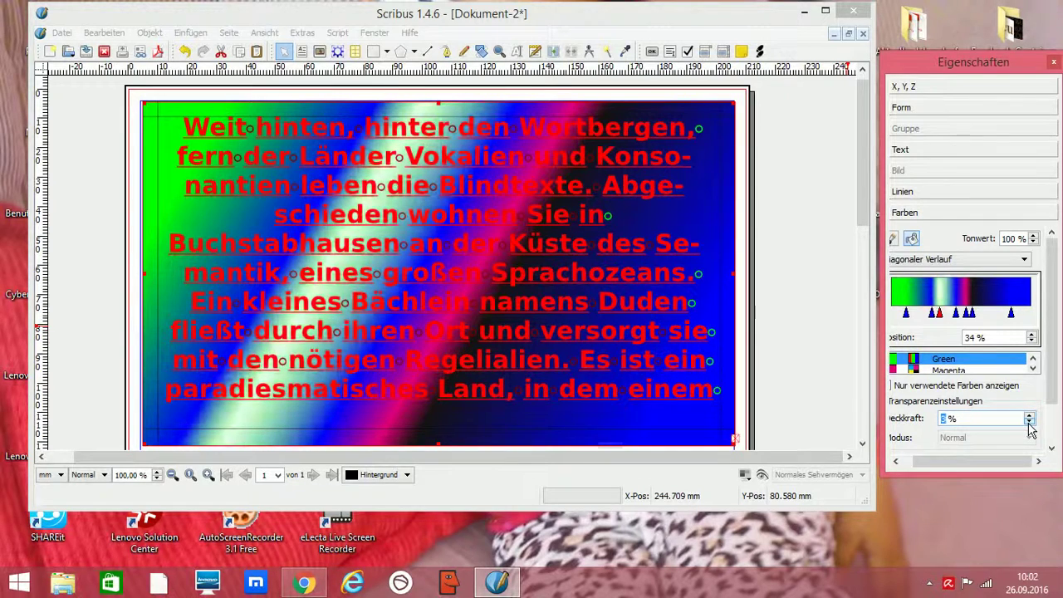
left_click(1029, 423)
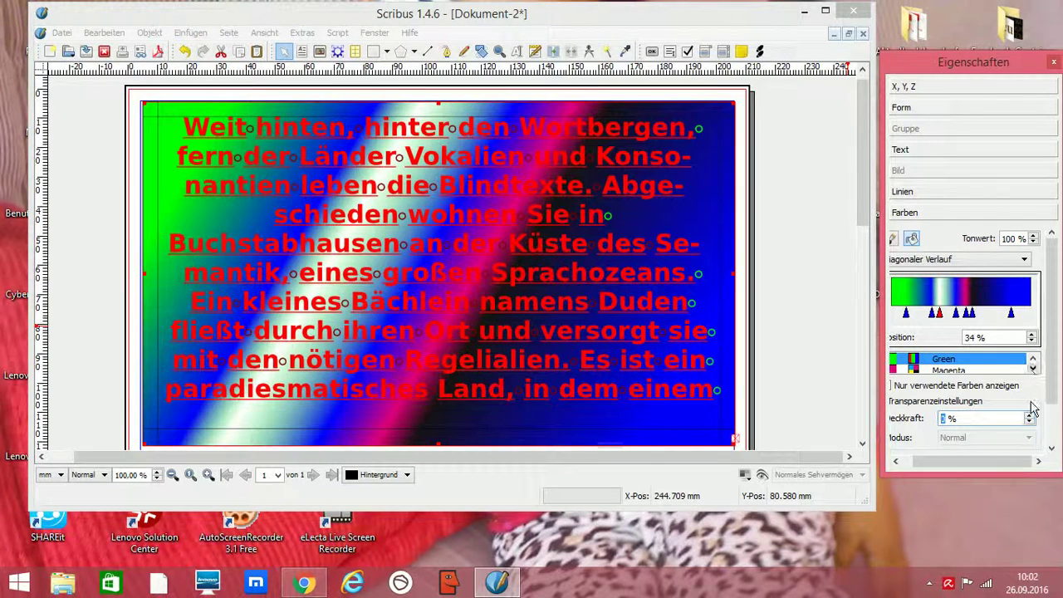
left_click(1030, 418)
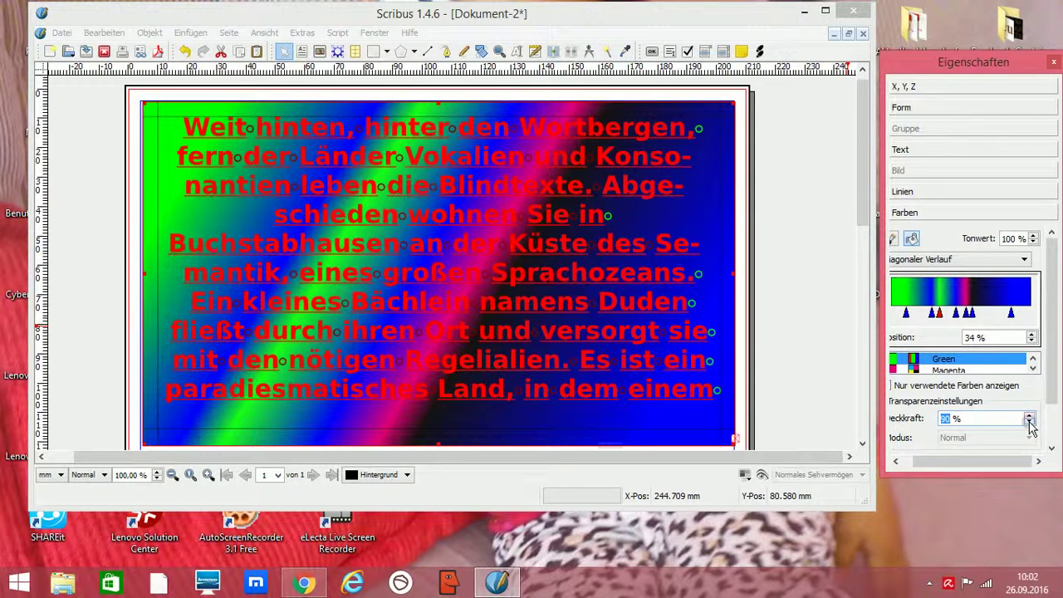
left_click(1029, 423)
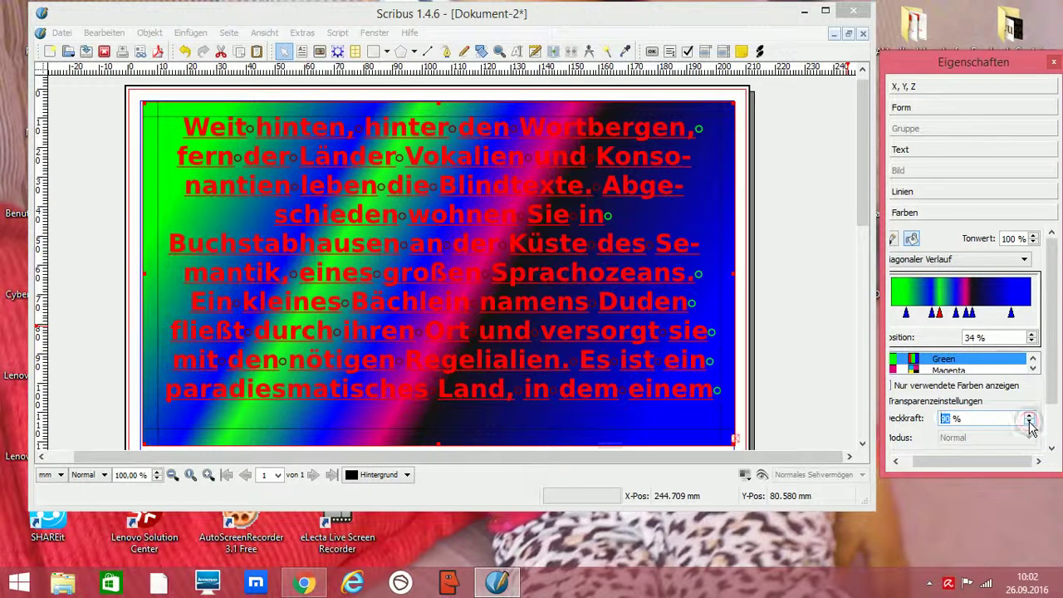
Set the tint (Tonwert) of the green gradient stop at 34 % to 0 %
left_click(1035, 242)
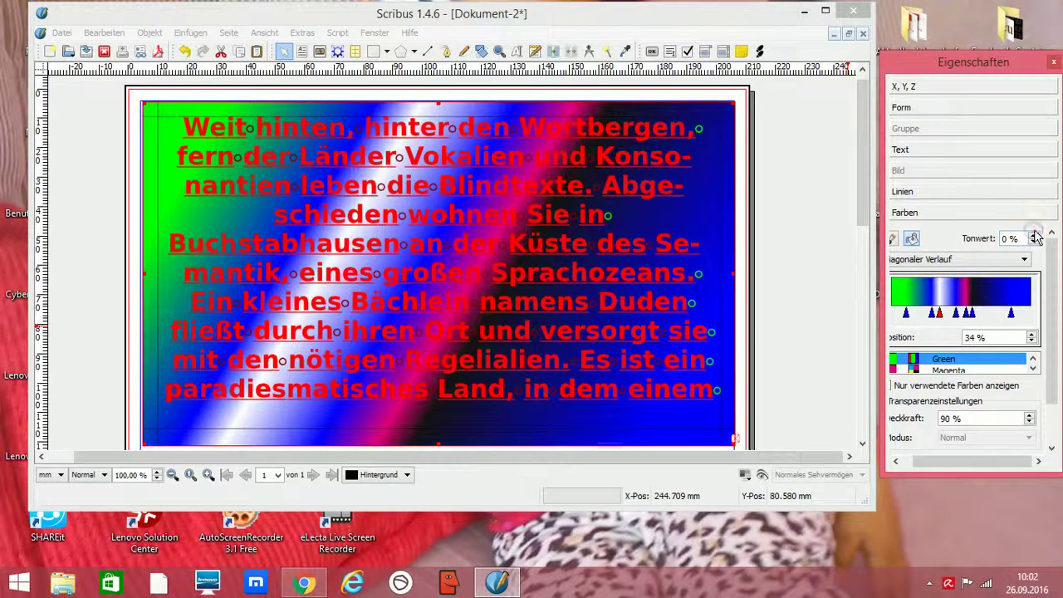
Set the tint (Tonwert) of the green gradient stop at 34 % back to 100 %
left_click(1035, 235)
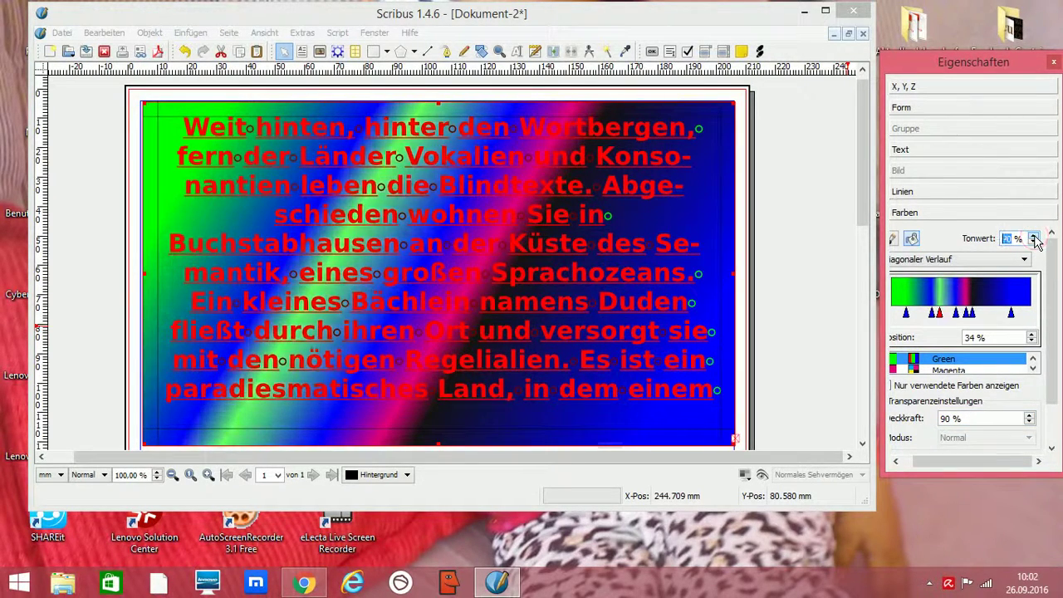
left_click(1035, 236)
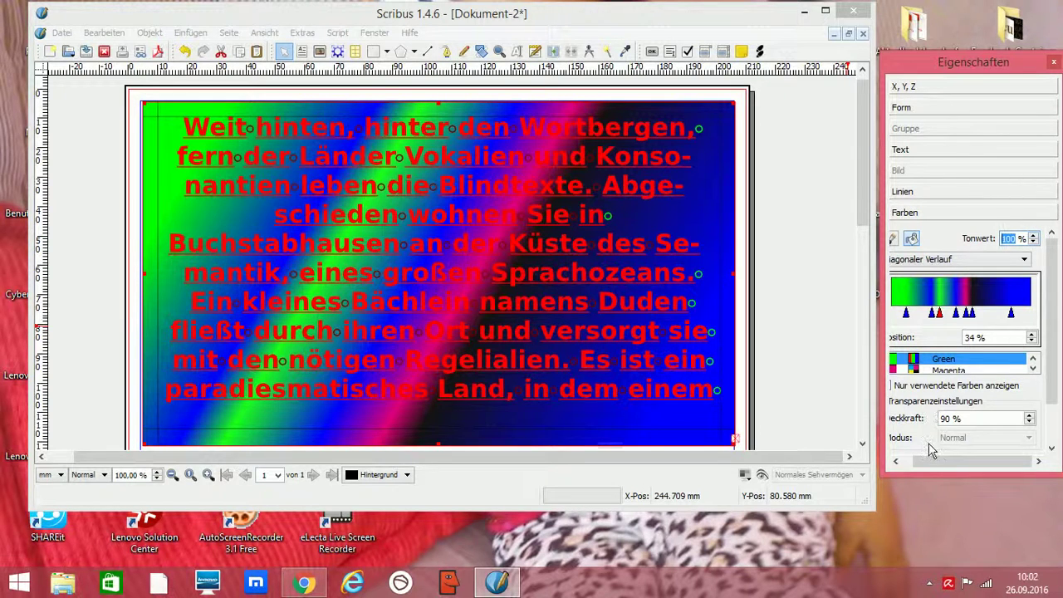
left_click_drag(927, 460, 898, 464)
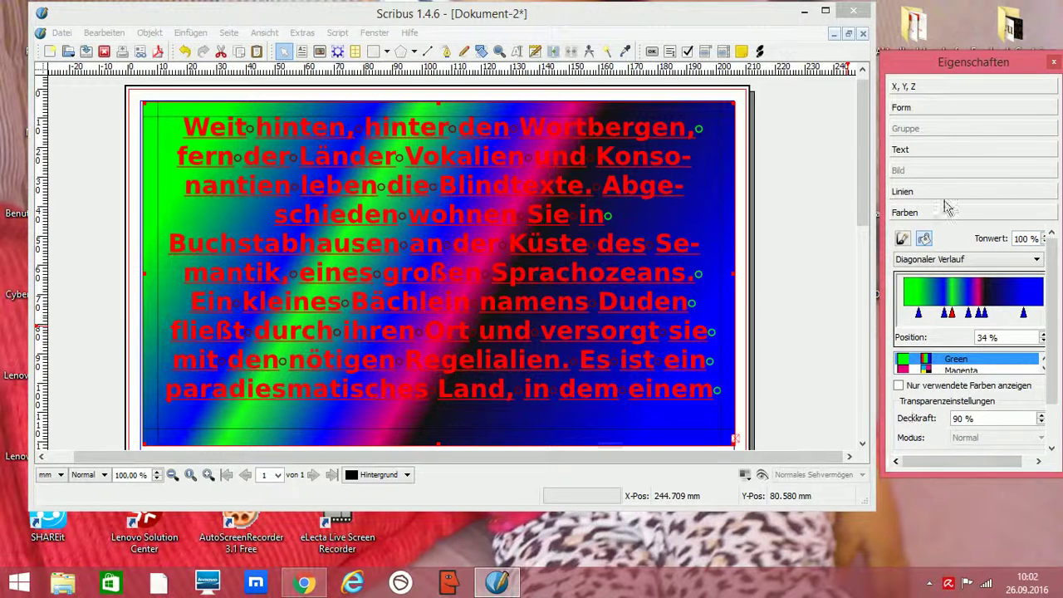
Try the ellipse and the upward-pointing dome from the standard shapes (Standardformen) as the text frame's form
left_click(934, 109)
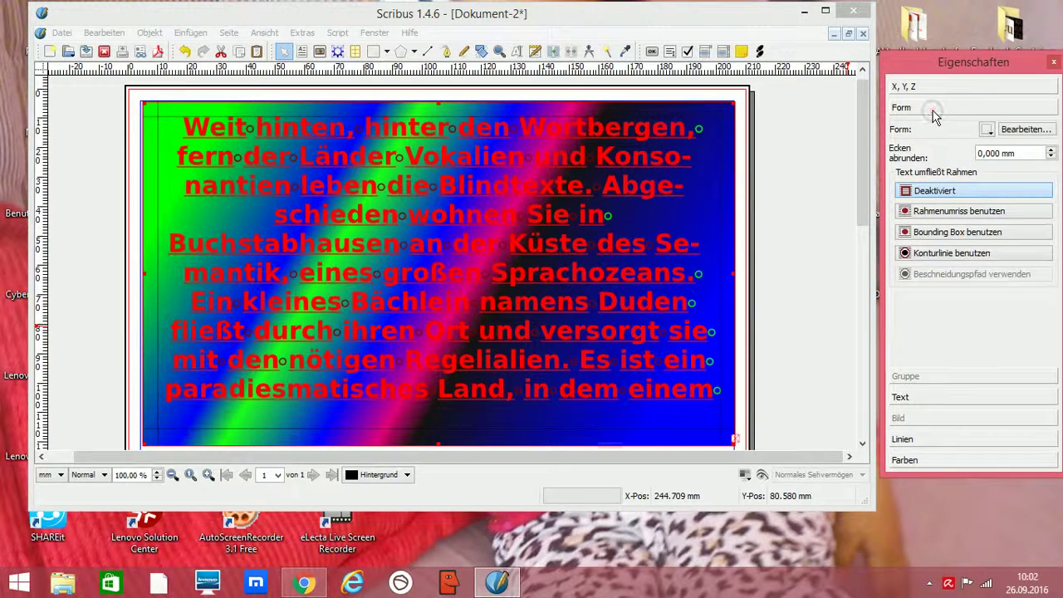
left_click(989, 132)
mouse_move(1000, 148)
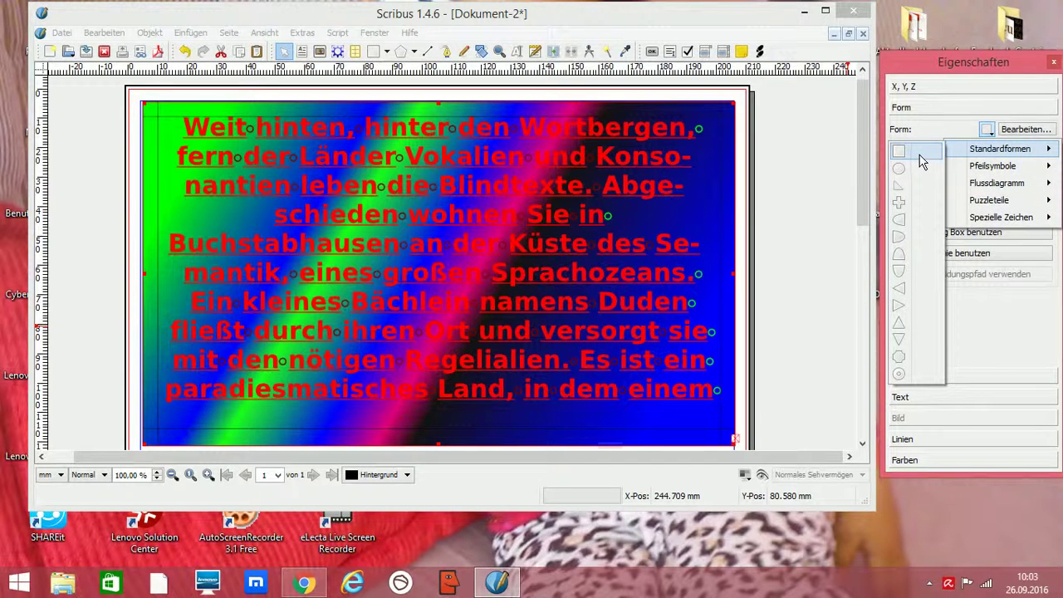
left_click(915, 168)
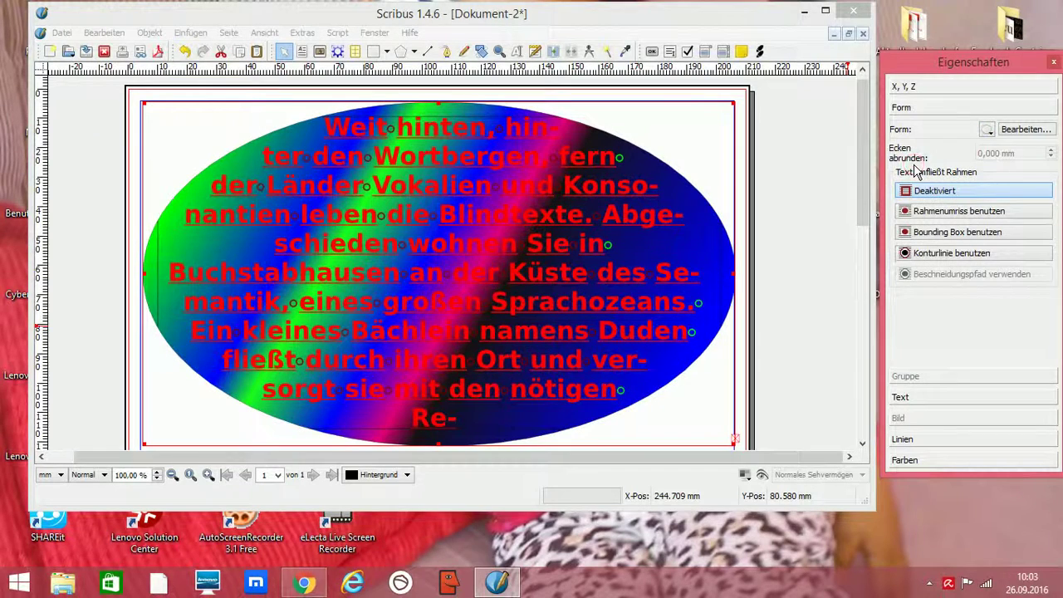
left_click(991, 136)
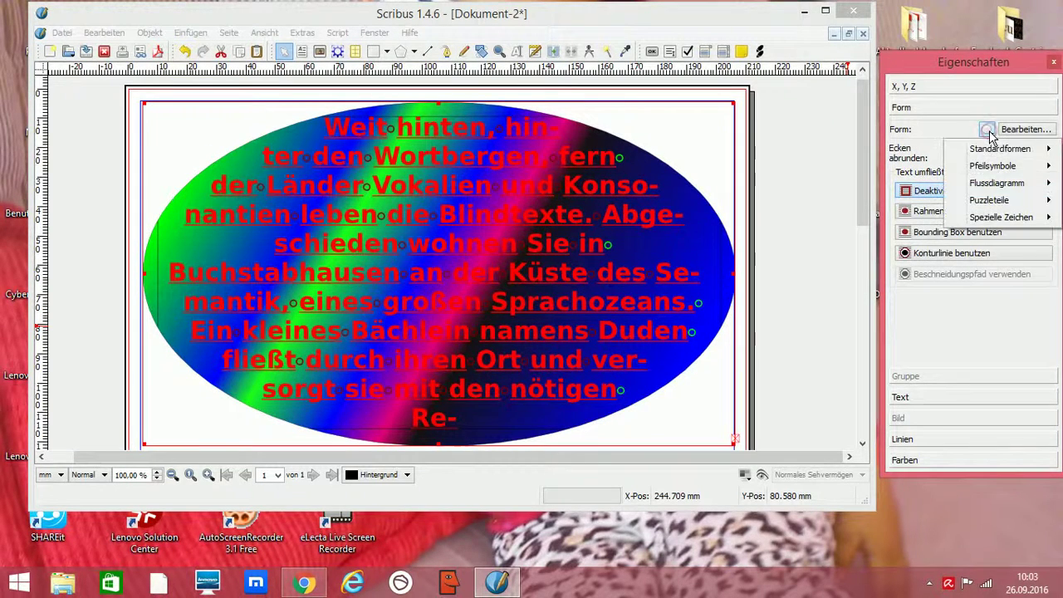
mouse_move(990, 144)
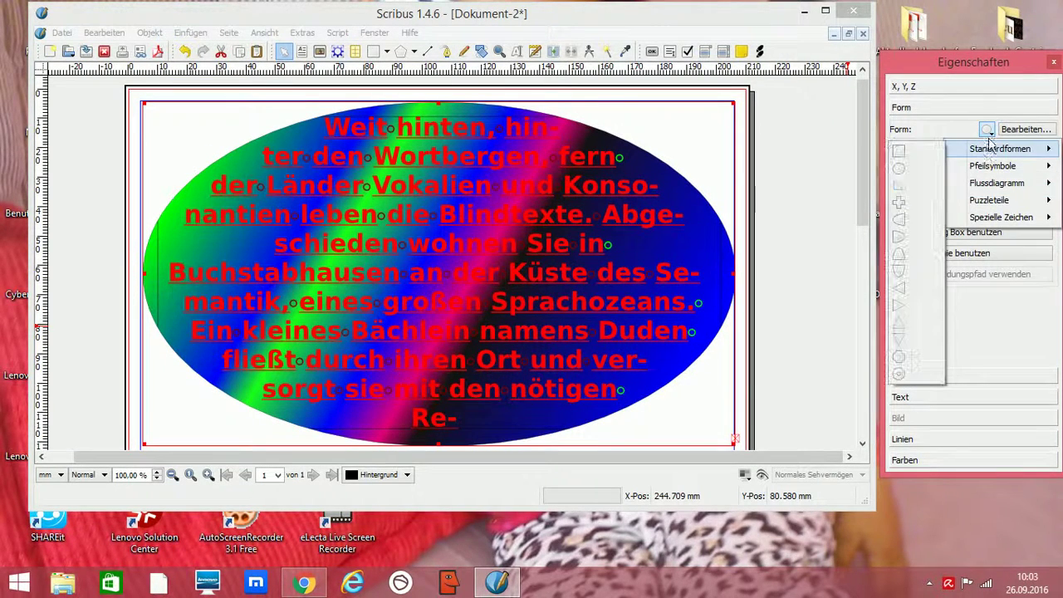
left_click(904, 270)
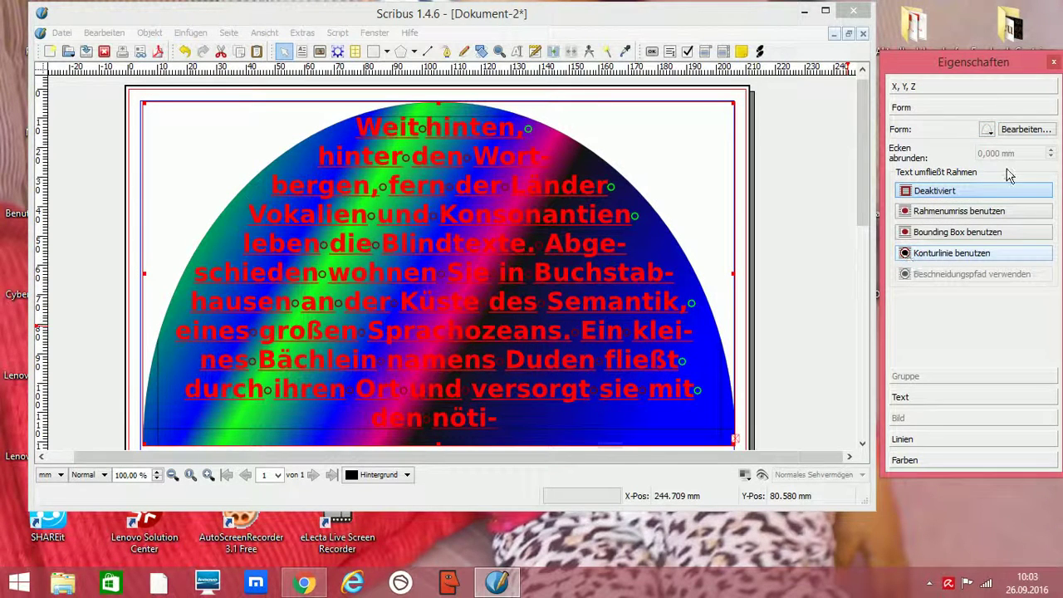
Try a wavy banner shape and the flower from the special symbols (Spezielle Zeichen) as the text frame's form
left_click(991, 136)
mouse_move(995, 168)
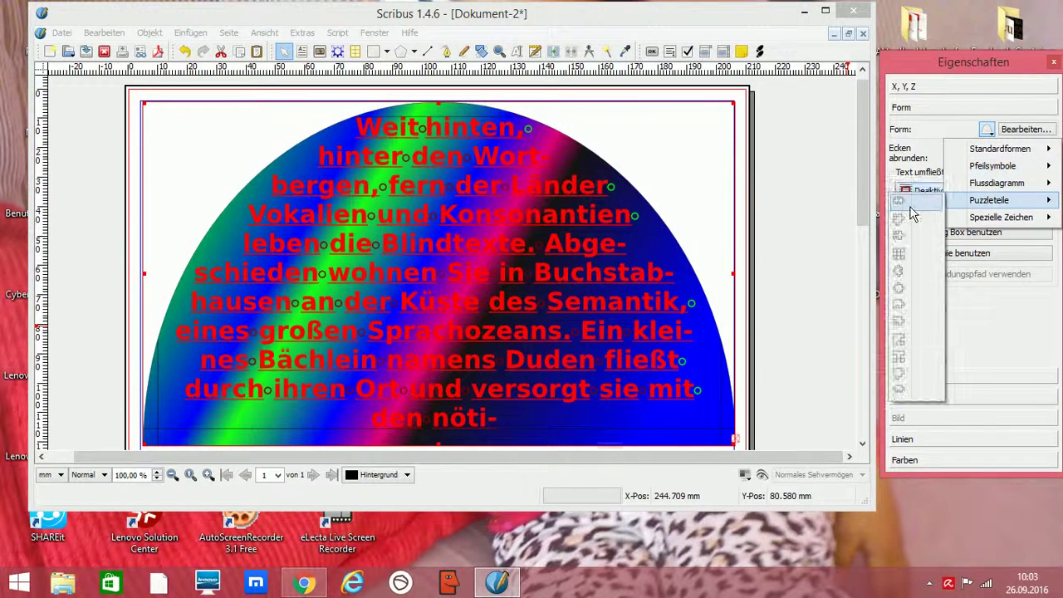
mouse_move(964, 201)
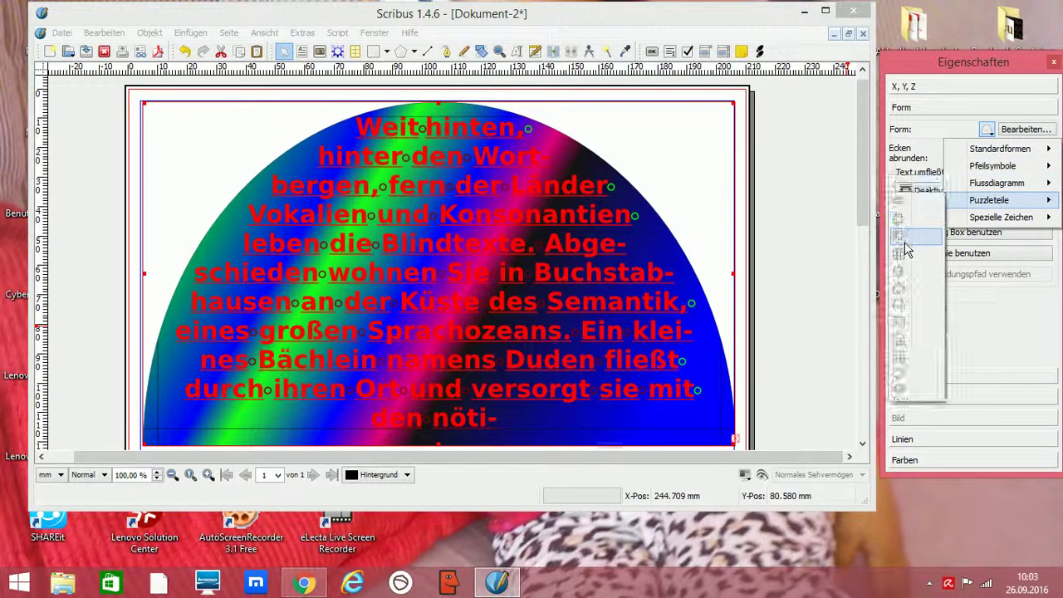
left_click(918, 199)
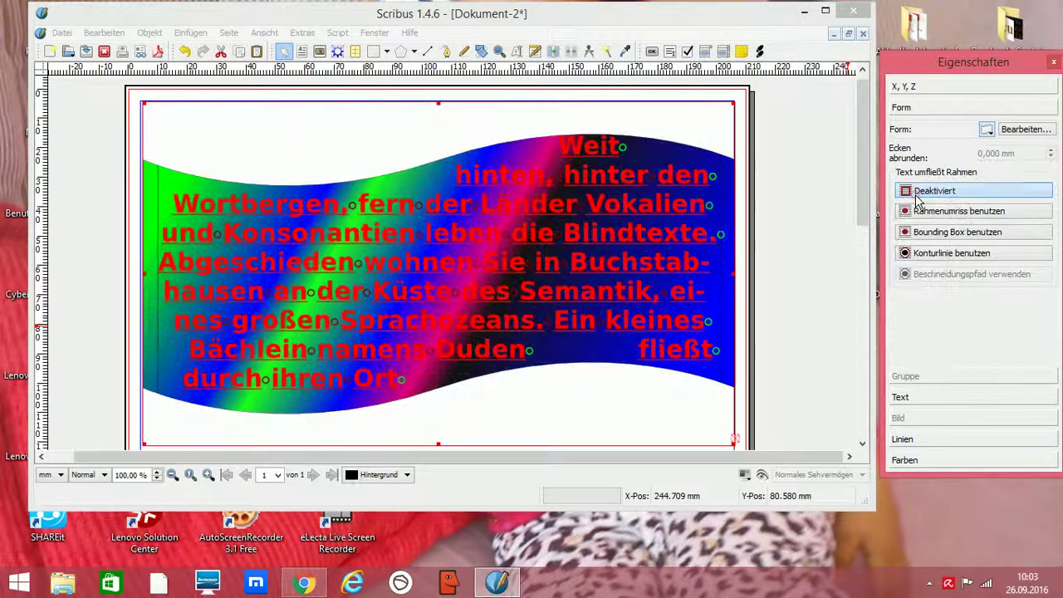
left_click(987, 130)
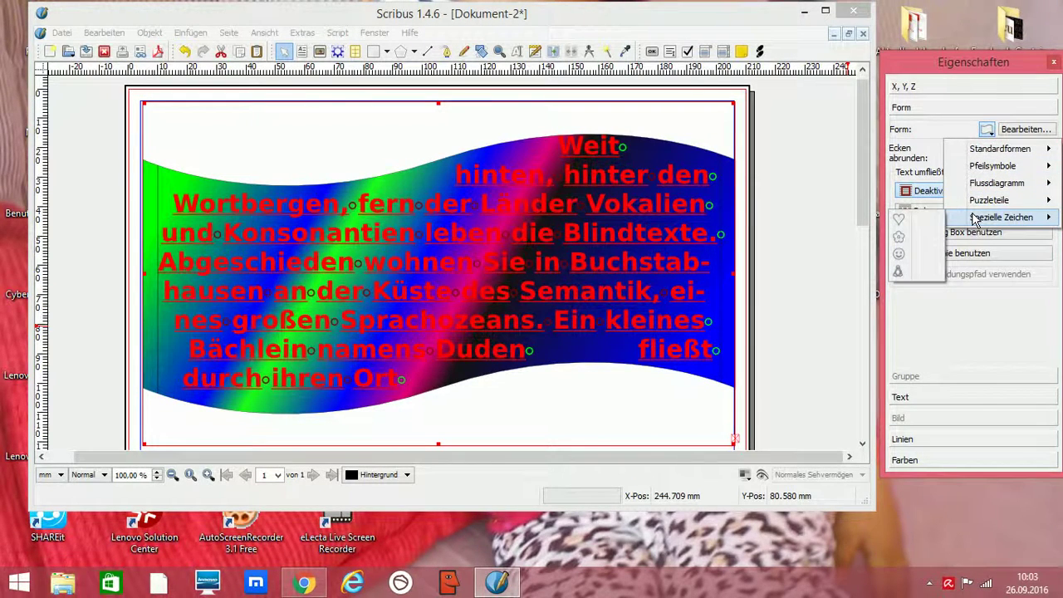
left_click(900, 237)
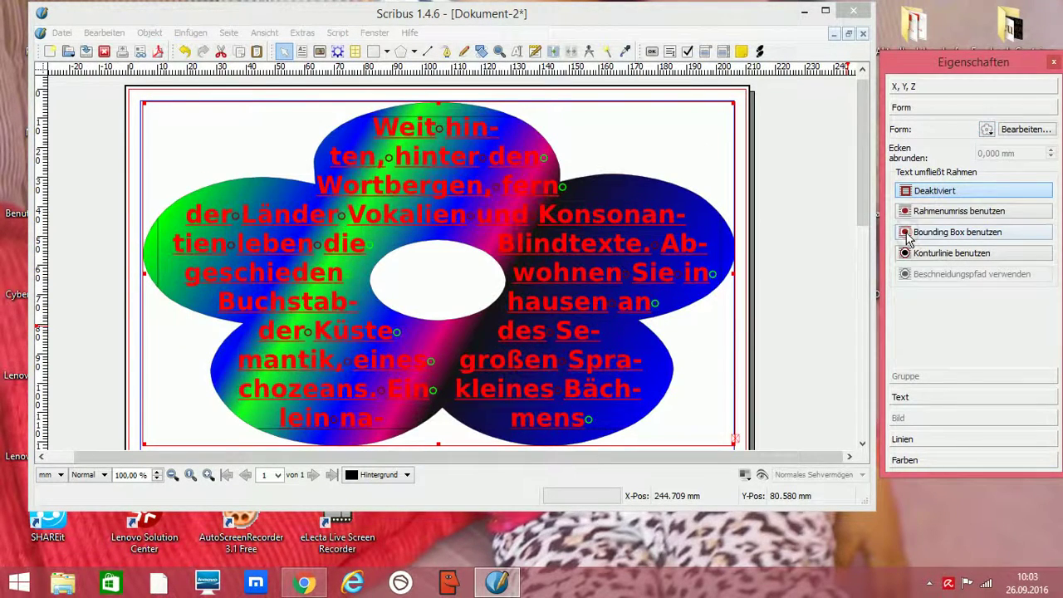
Change the text frame's form to the ellipse from the standard shapes (Standardformen)
left_click(988, 131)
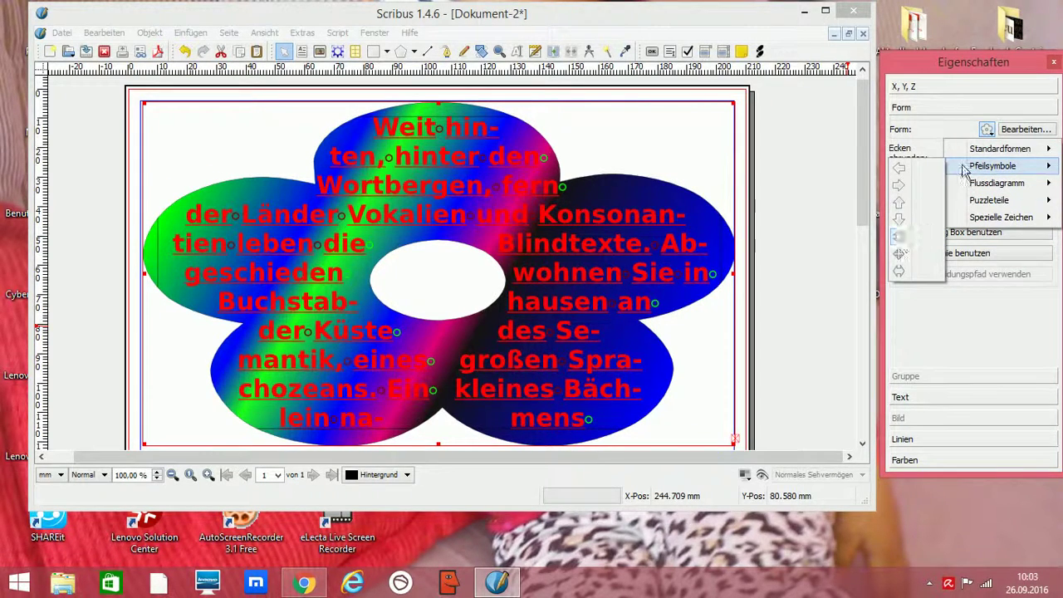
mouse_move(972, 150)
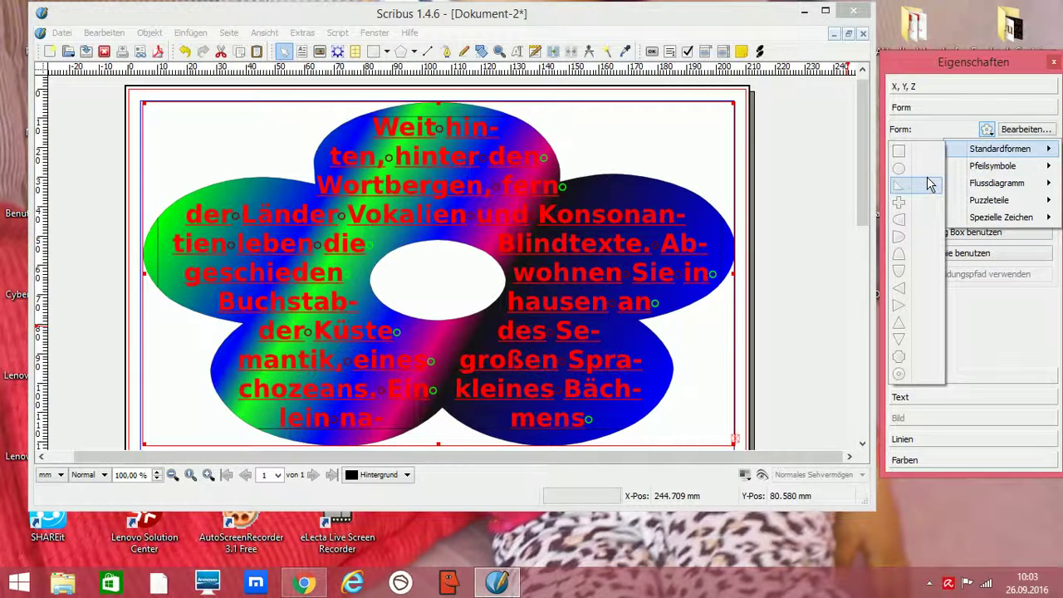
left_click(920, 169)
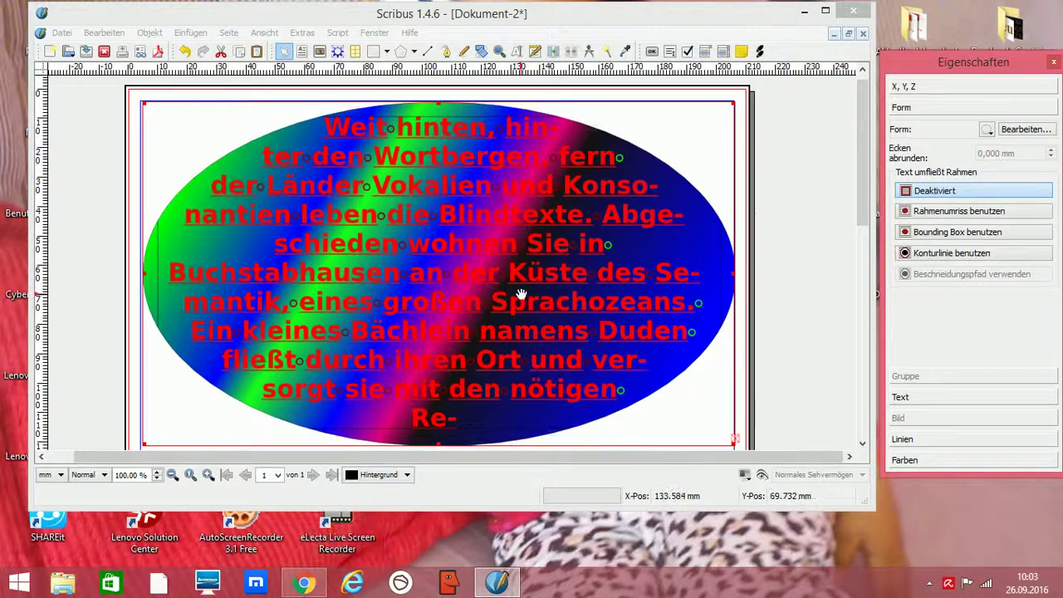
Insert an image frame about 49 mm wide and 67 mm high over the right half of the ellipse
left_click(218, 130)
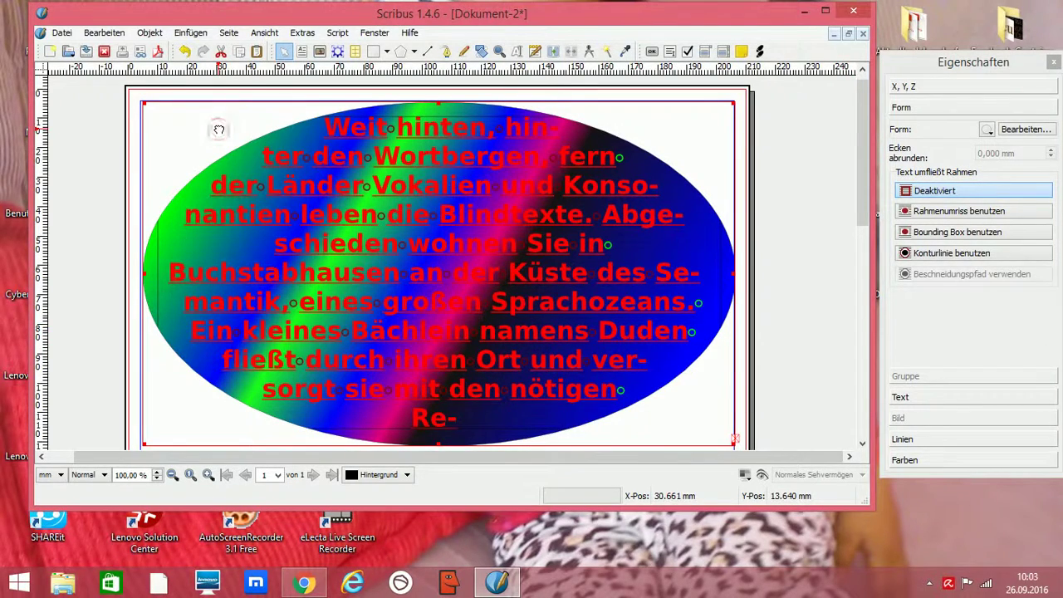
left_click(188, 31)
left_click(213, 91)
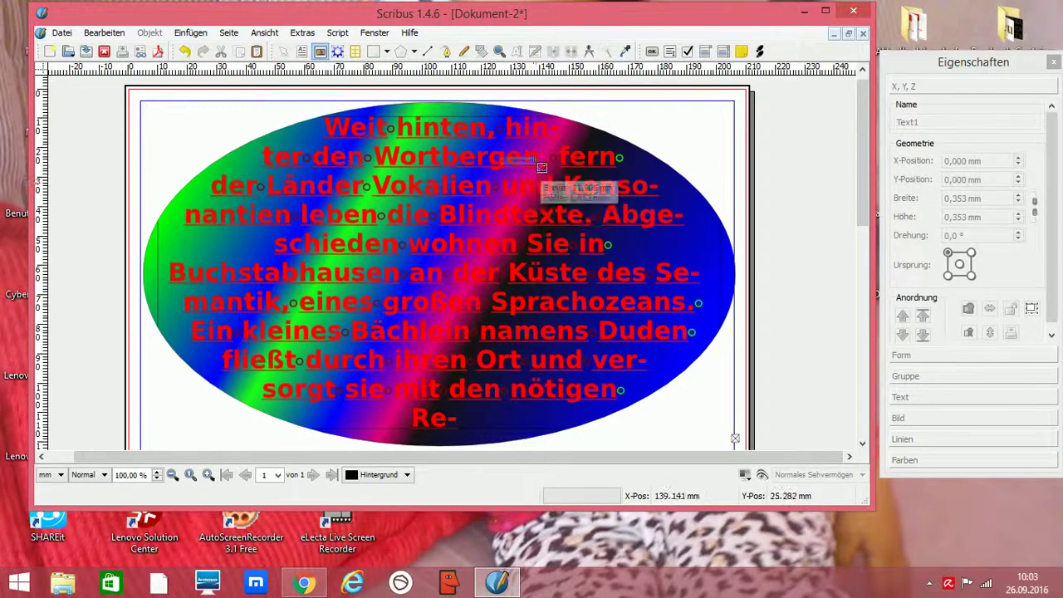
mouse_move(503, 158)
left_mouse_down()
mouse_move(725, 388)
mouse_move(677, 350)
mouse_move(665, 361)
mouse_move(648, 355)
left_mouse_up()
Load luftballon.jpg from the Bildeffekte folder in Pictures into the image frame
right_click(555, 300)
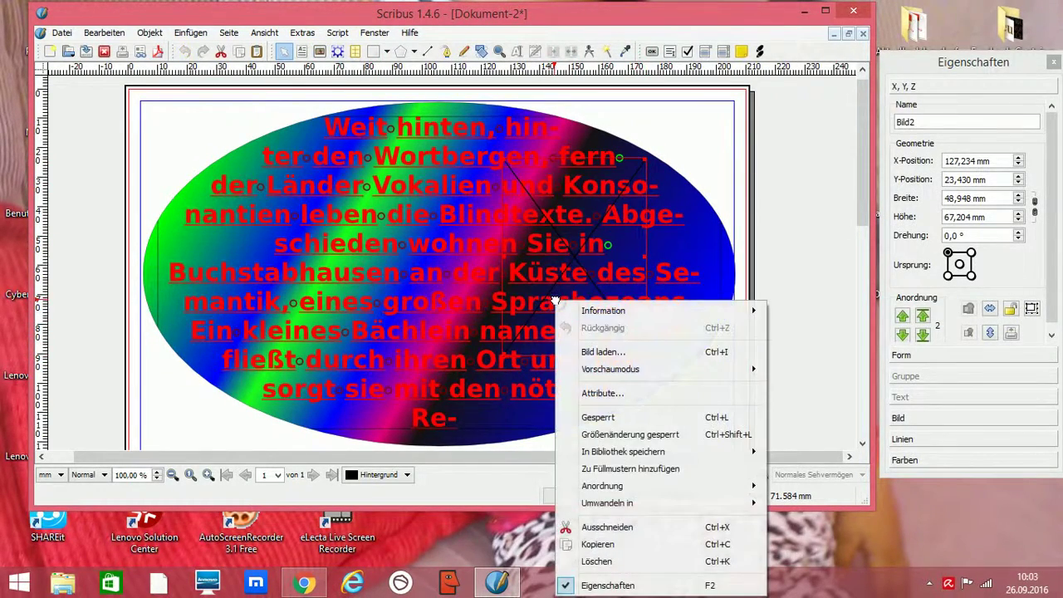
left_click(600, 353)
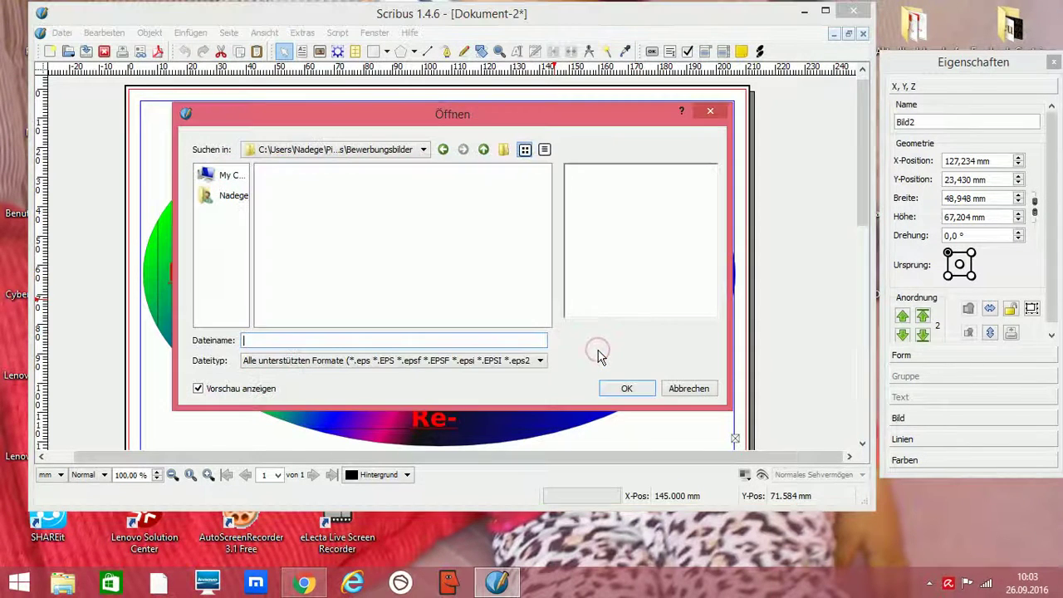
left_click(234, 198)
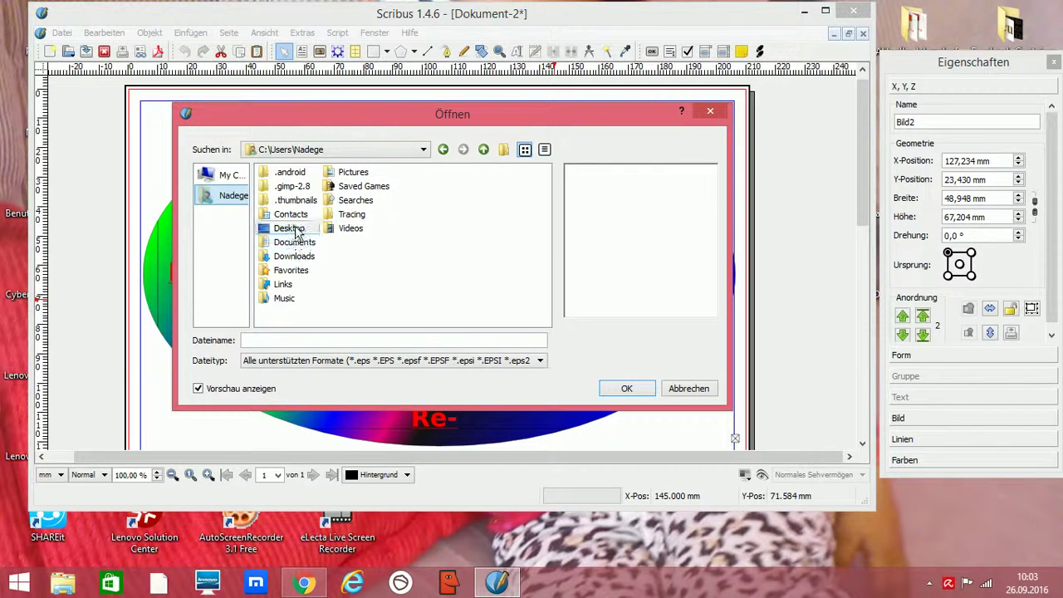
double_click(347, 173)
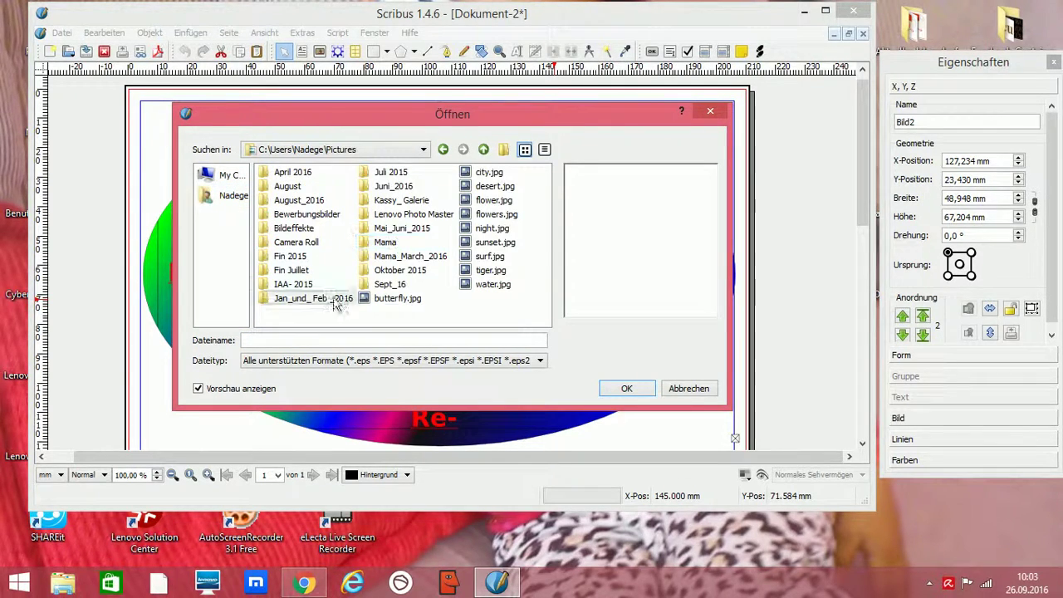
double_click(304, 228)
left_click(359, 216)
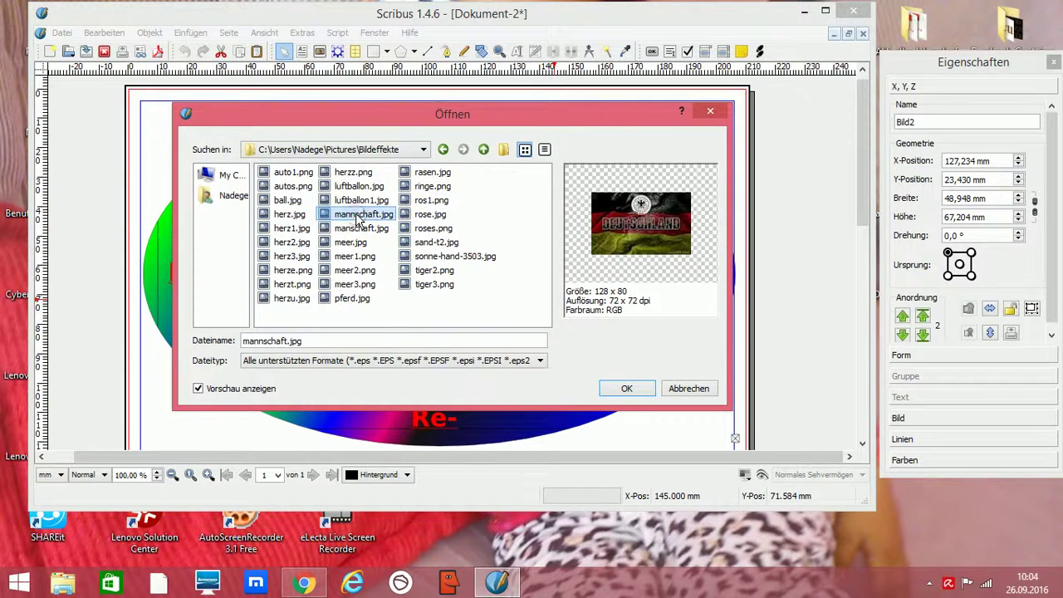
left_click(359, 186)
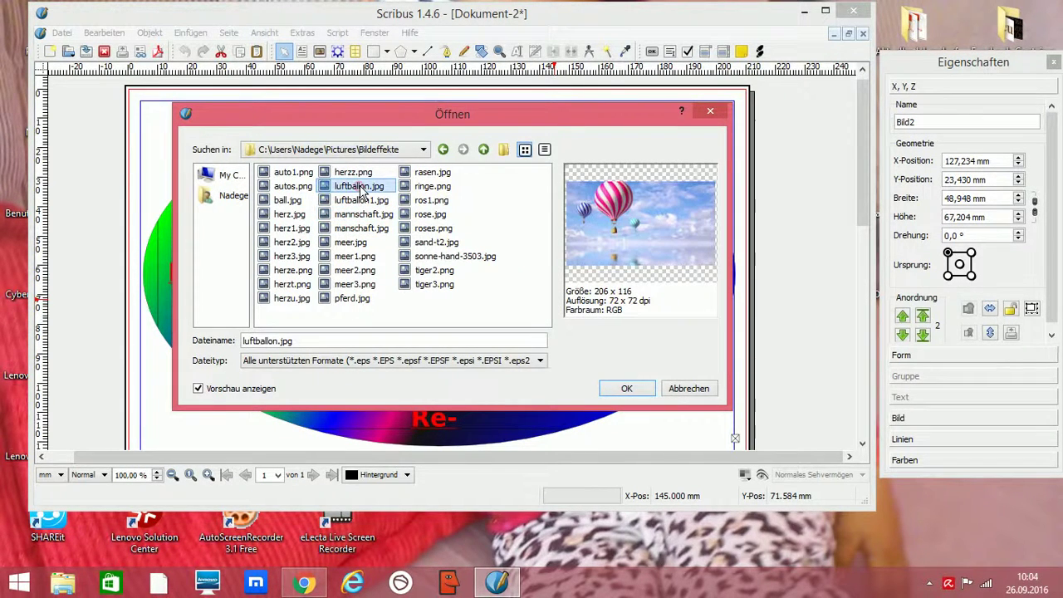
left_click(623, 389)
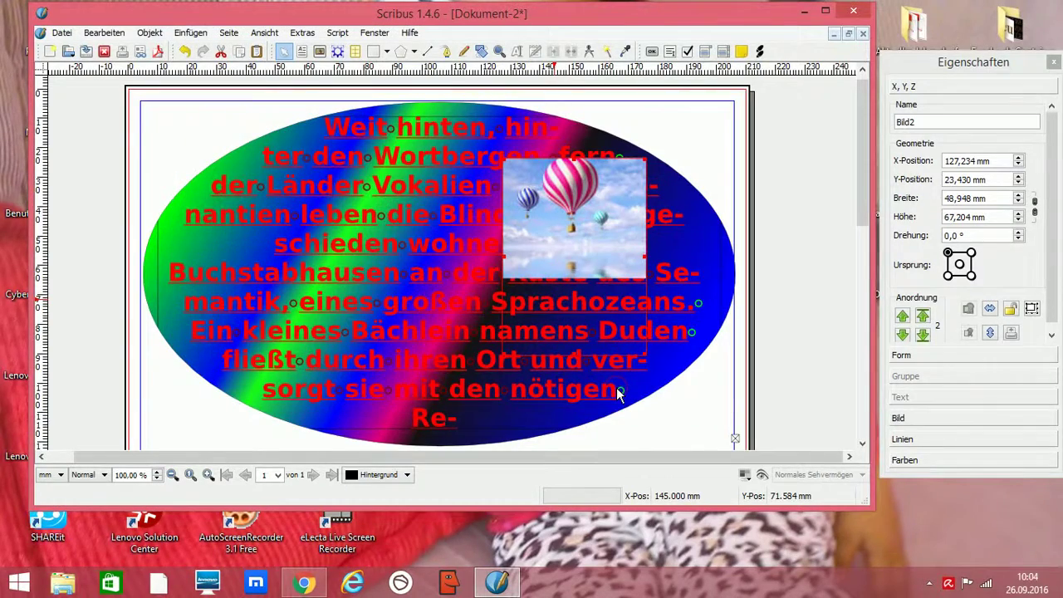
Fit the balloon image to its frame (Bild an Rahmen anpassen) and the frame to the image (Rahmen an Bild anpassen)
right_click(575, 259)
left_click(635, 86)
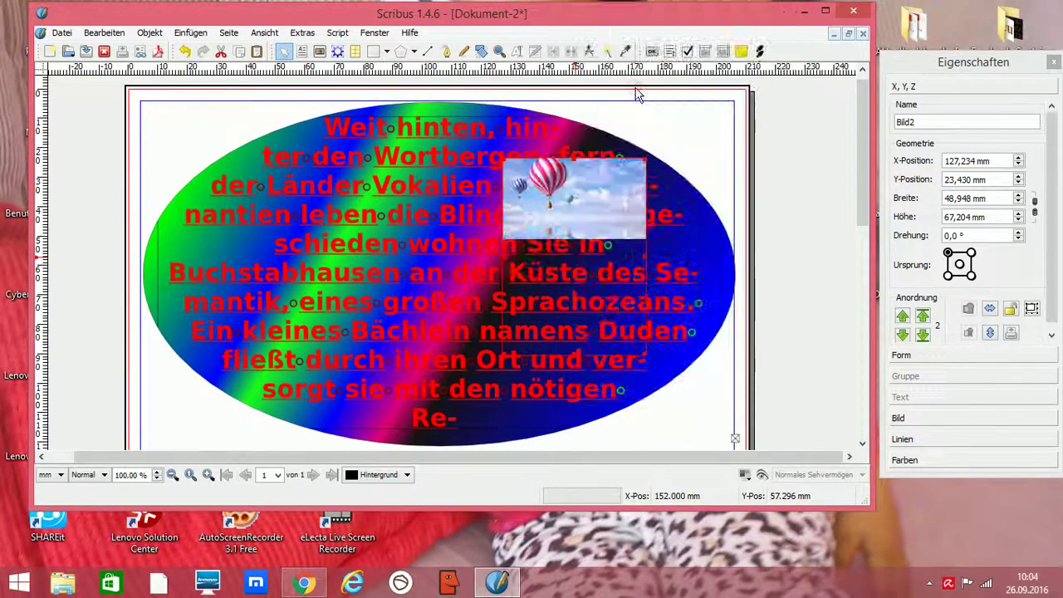
right_click(565, 199)
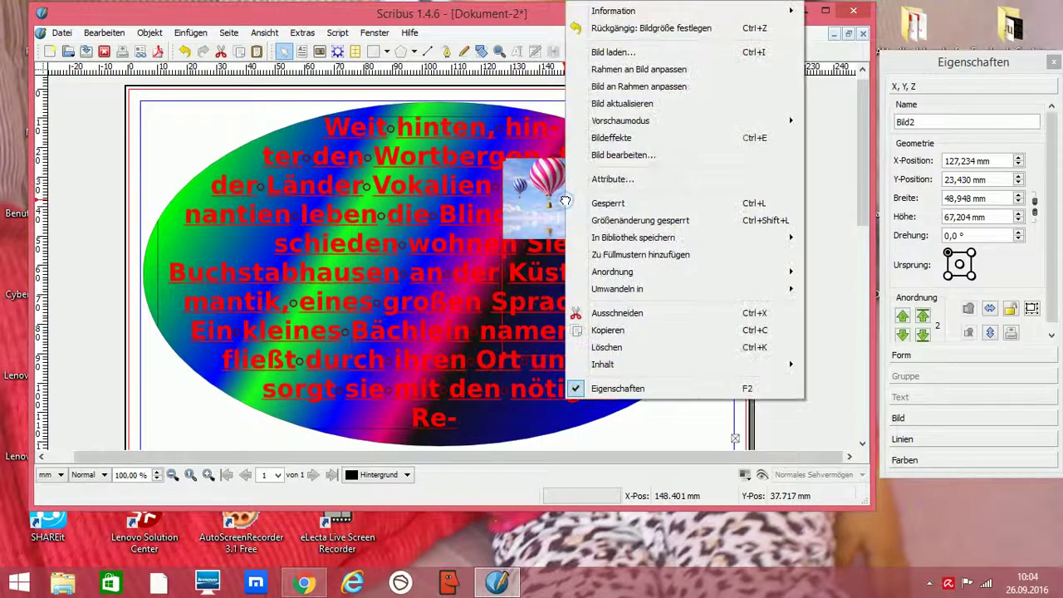
left_click(651, 73)
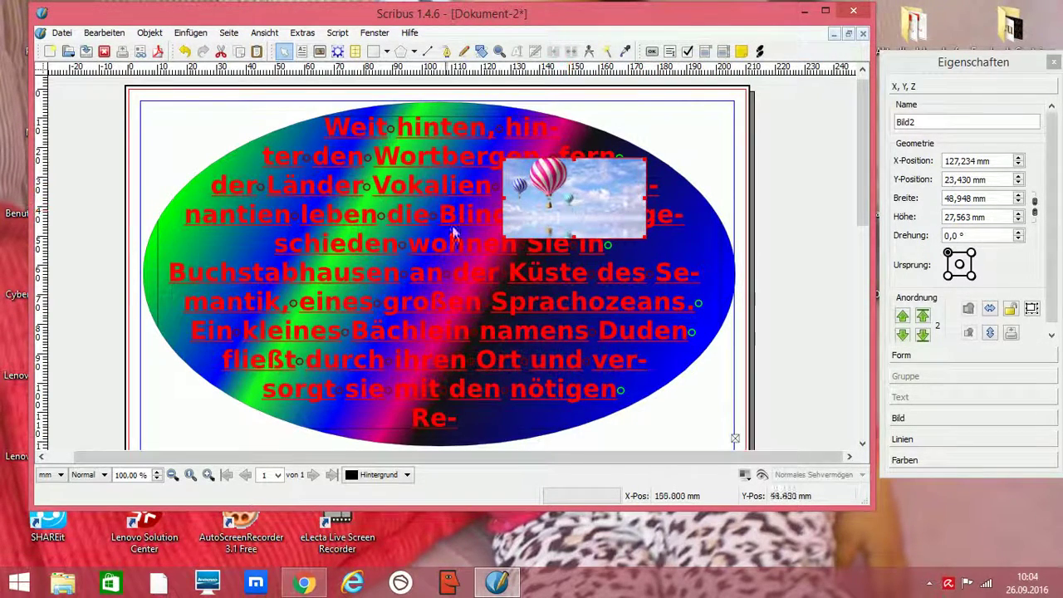
Move the balloon picture down to about X 124 mm, Y 39 mm and switch its image scaling to Freie Skalierung
left_click_drag(565, 192, 557, 241)
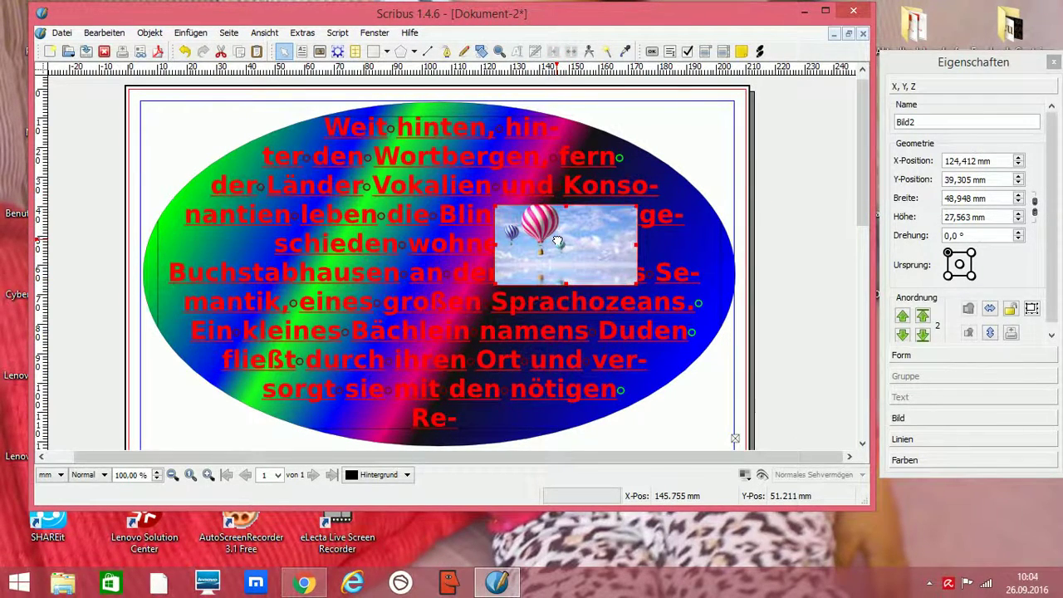
left_click(899, 418)
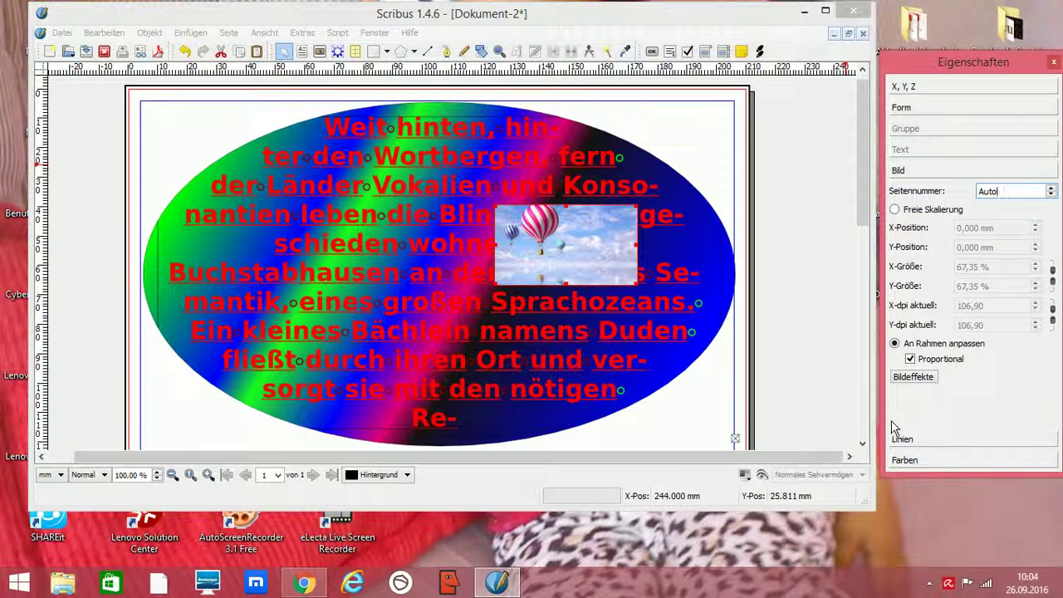
left_click(895, 210)
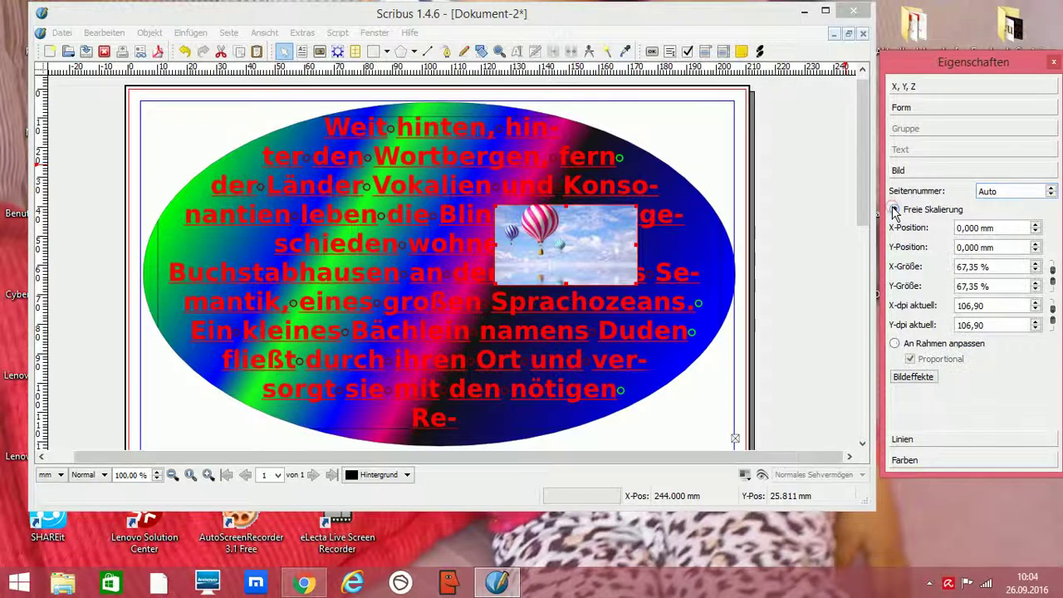
Apply the Kurven image effect to the balloon picture, bending the curve's midpoint strongly downward to darken it
left_click(916, 379)
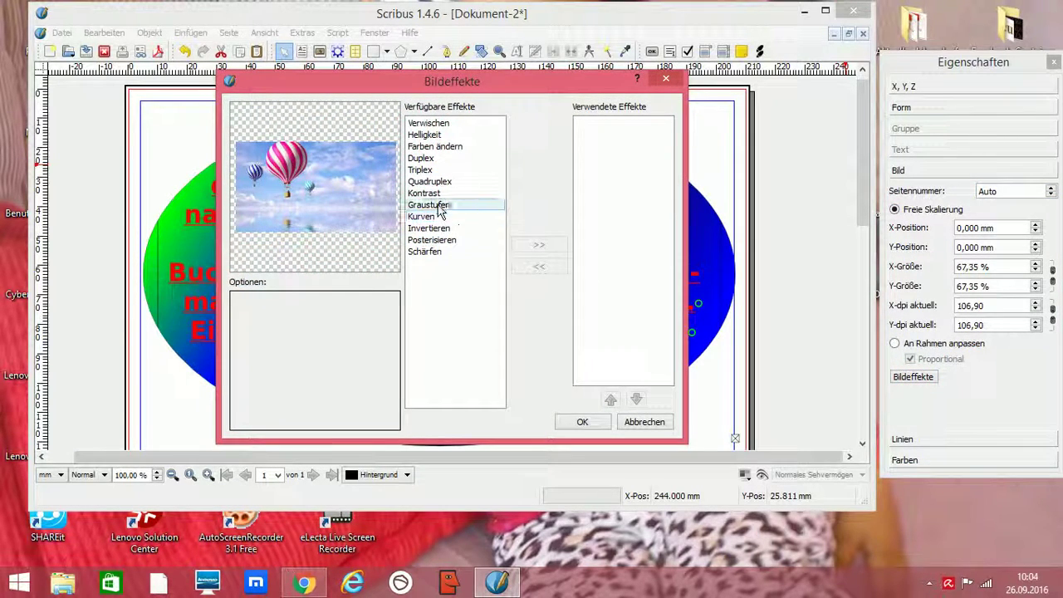
left_click(438, 206)
left_click(421, 218)
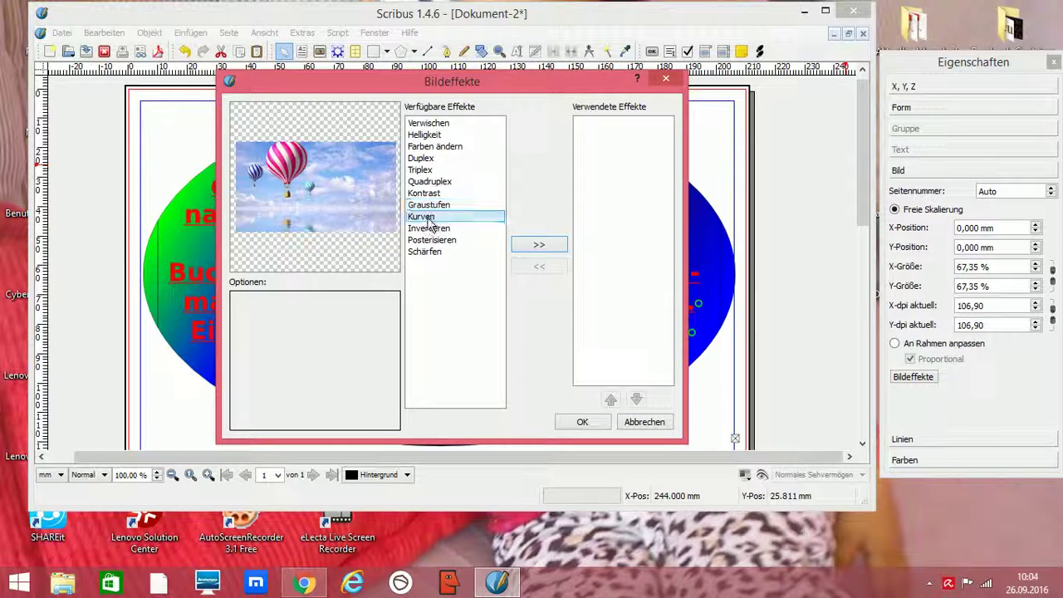
left_click(525, 243)
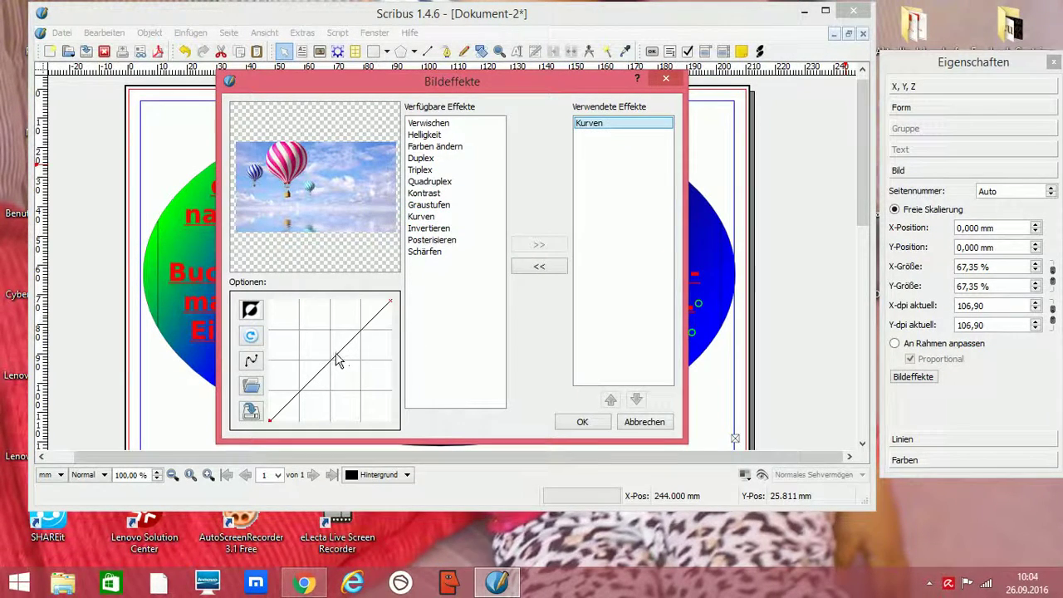
left_click_drag(337, 357, 349, 414)
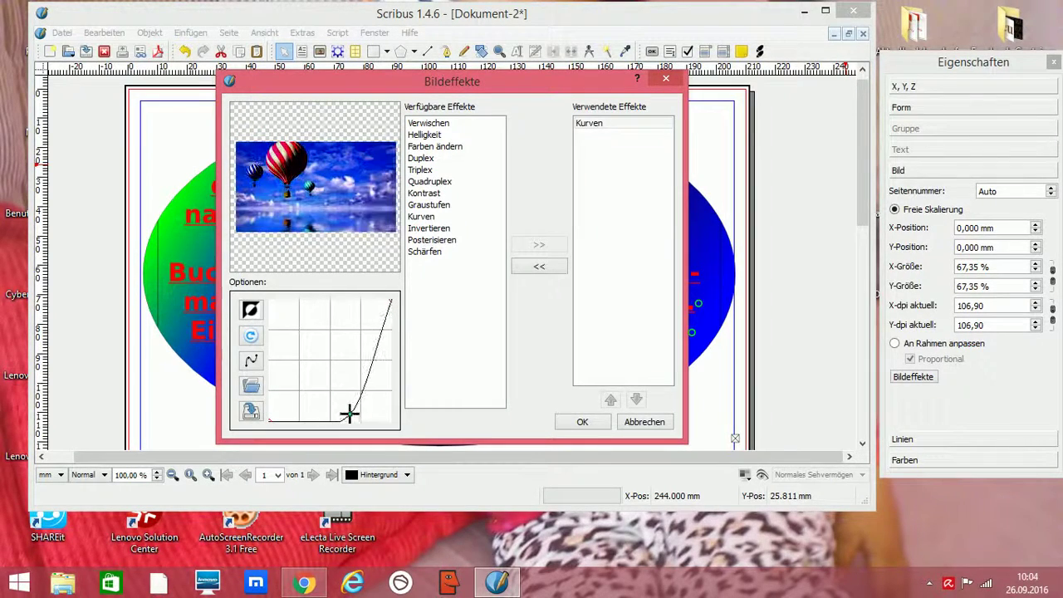
left_click(582, 423)
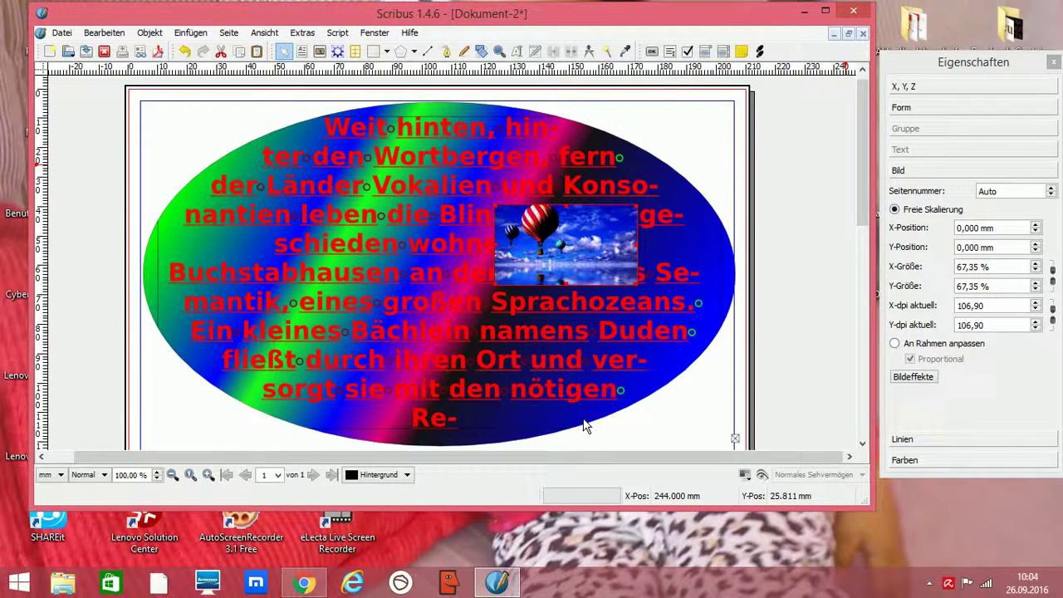
Try Blue as the image frame's fill colour and set it to Cyan
left_click(905, 459)
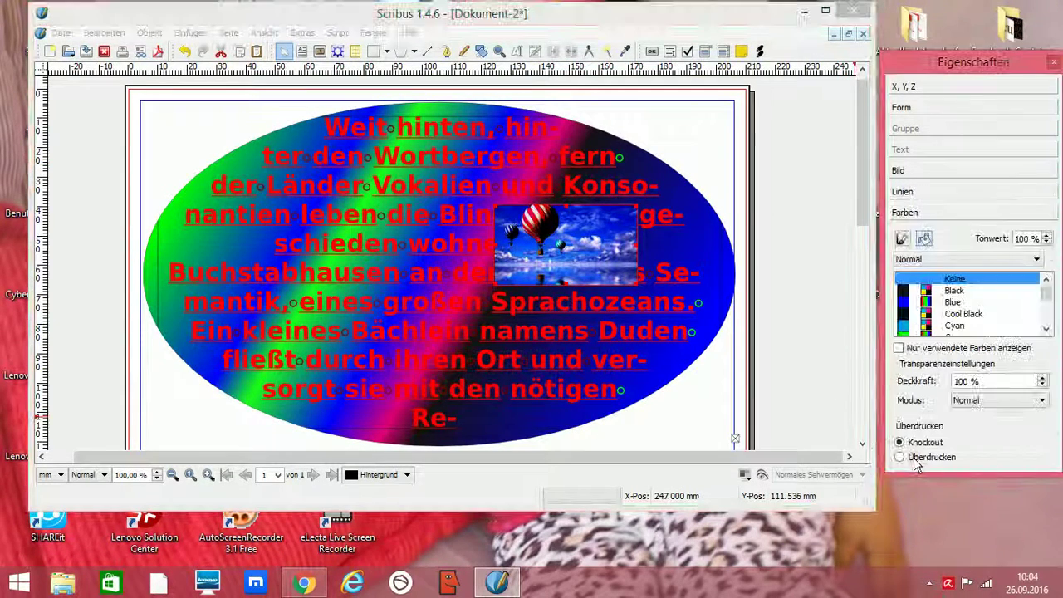
left_click(905, 303)
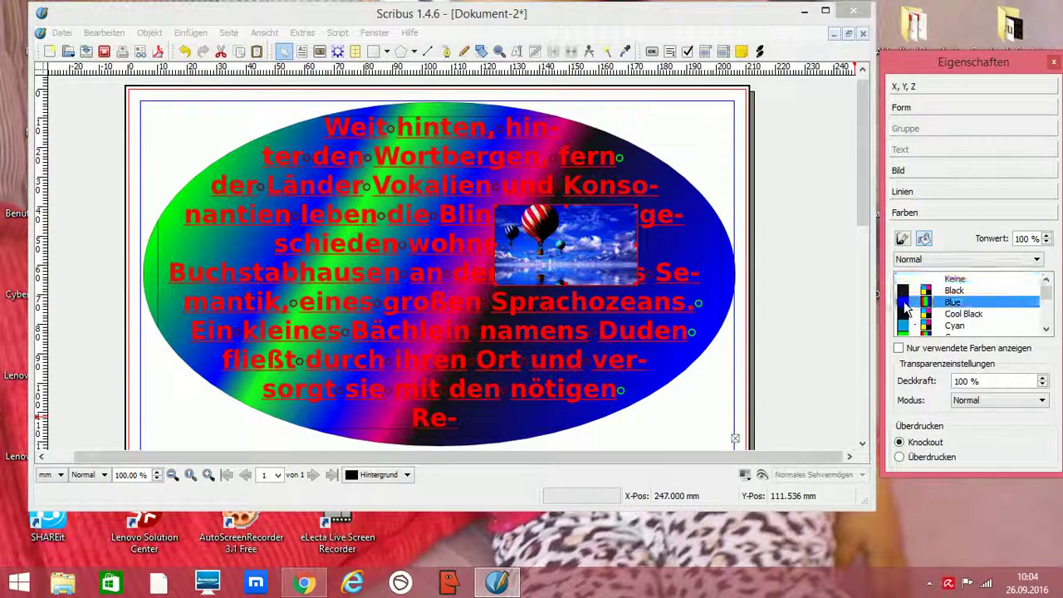
left_click(908, 328)
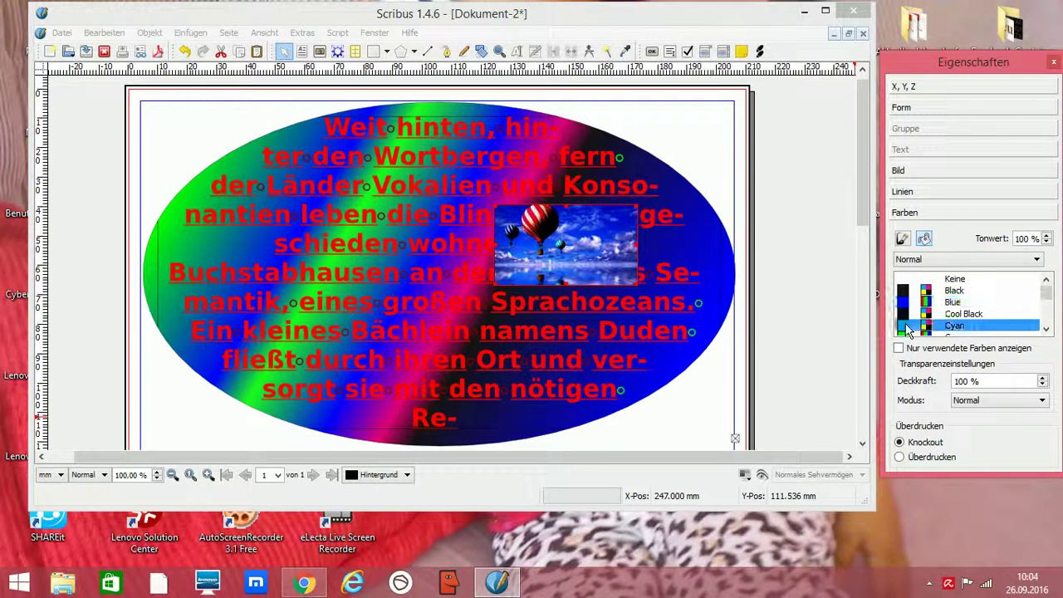